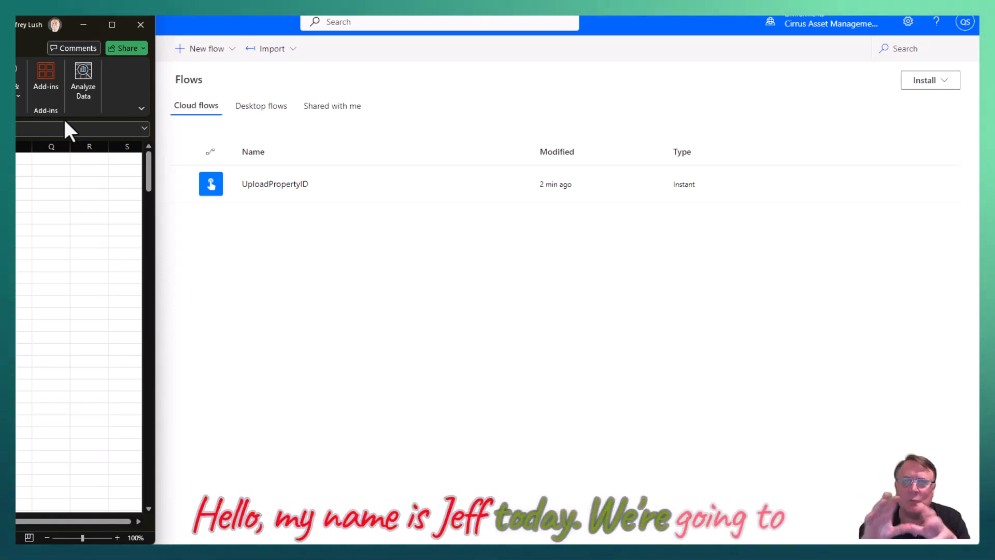
Bring up the Power Automate flows and the CirrusPropertyList workbook, and open the PropertyID list in Microsoft Lists
left_click(397, 368)
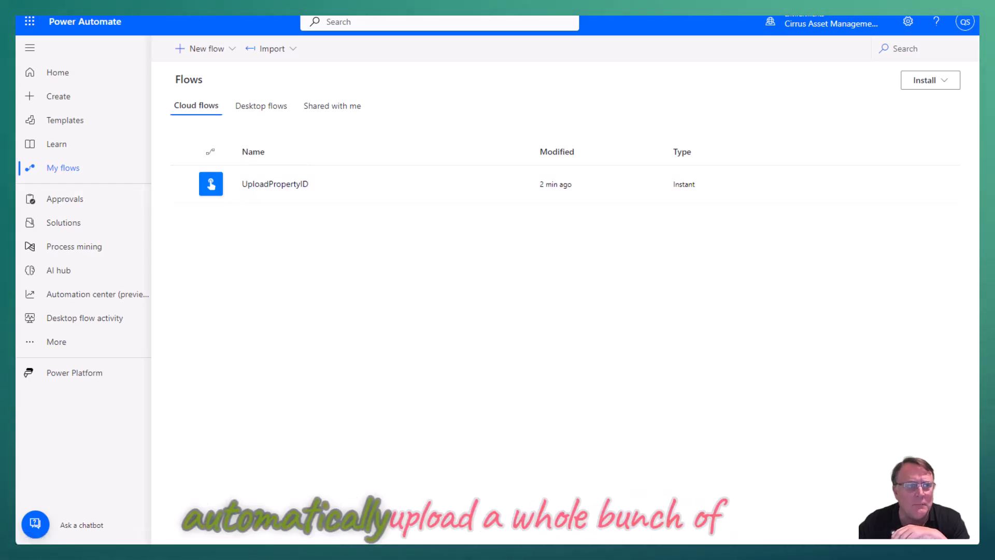
left_click_drag(16, 22, 549, 22)
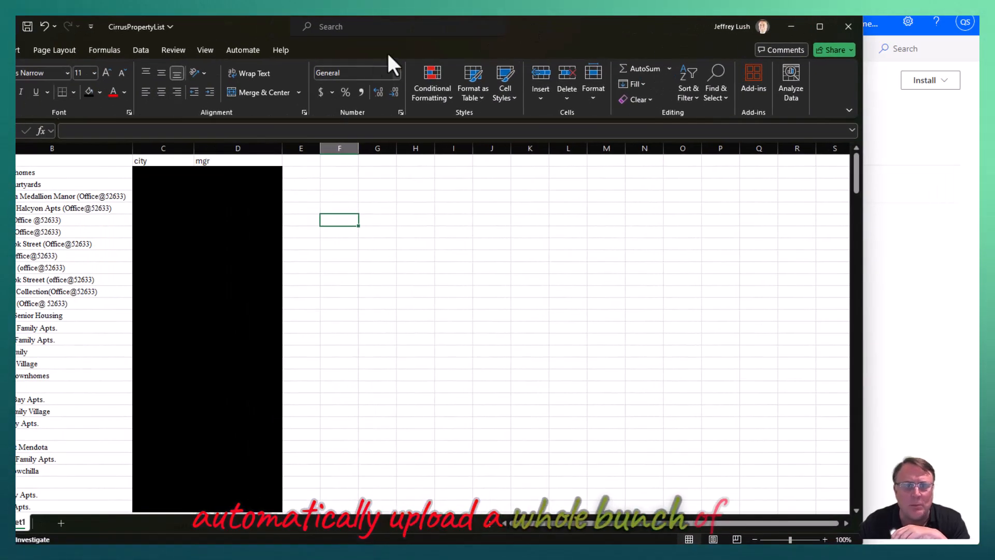
left_click_drag(435, 25, 562, 26)
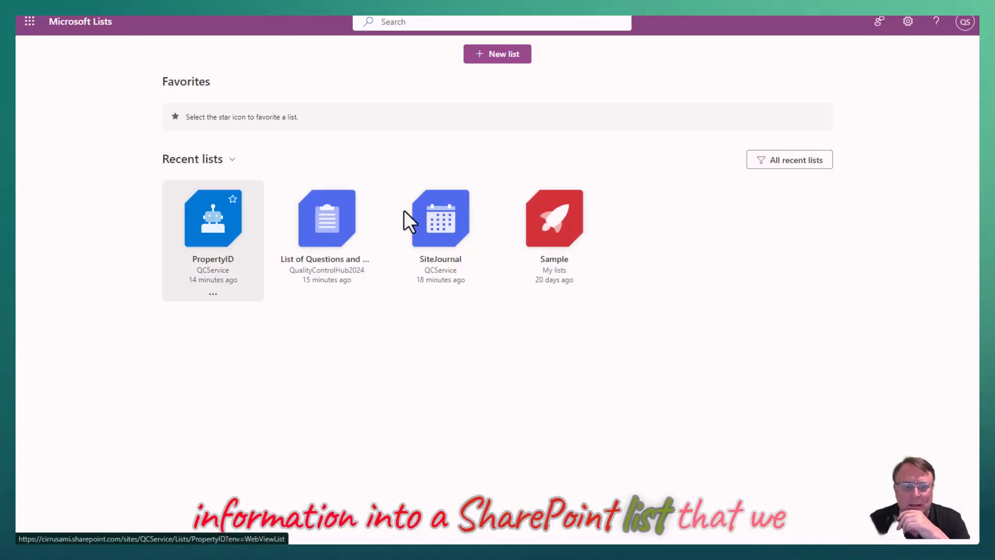
left_click(213, 220)
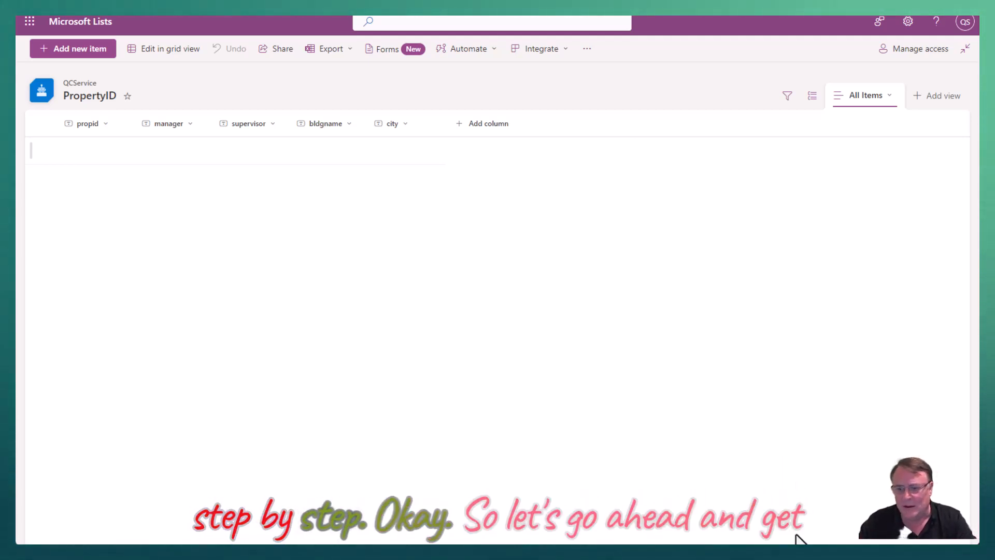
Switch to the CirrusPropertyList workbook in Excel and examine its header row and the first property rows
key("alt+Tab")
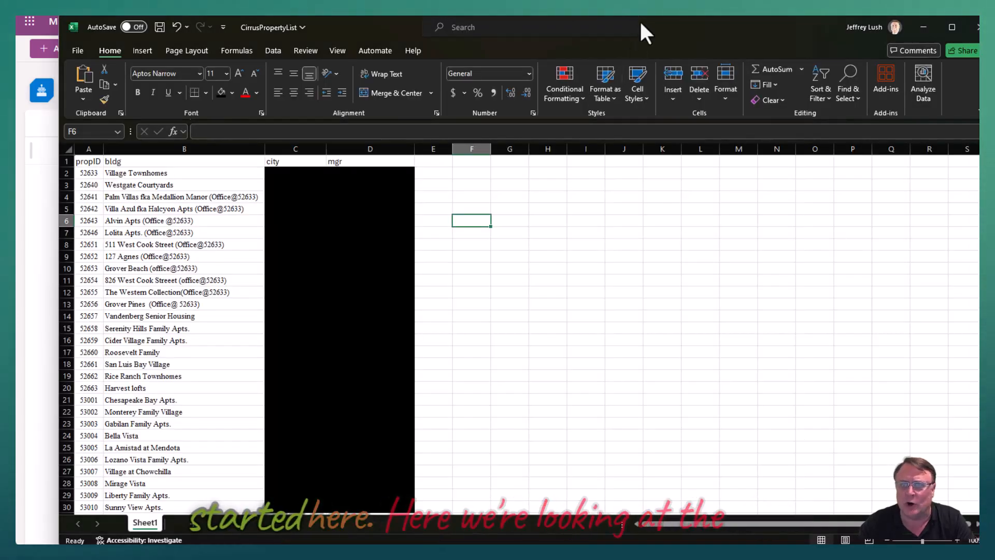
left_click_drag(649, 17, 643, 1)
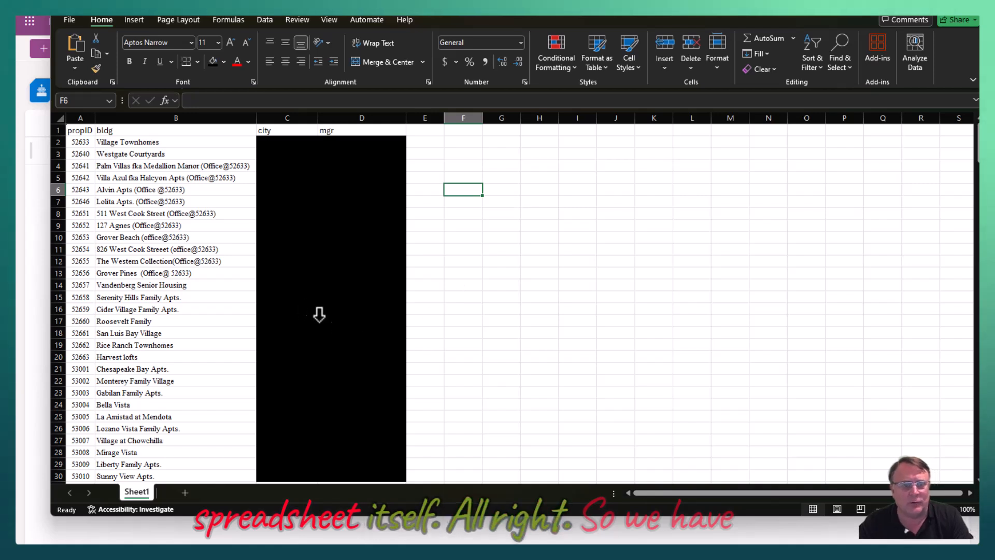
left_click_drag(82, 130, 362, 130)
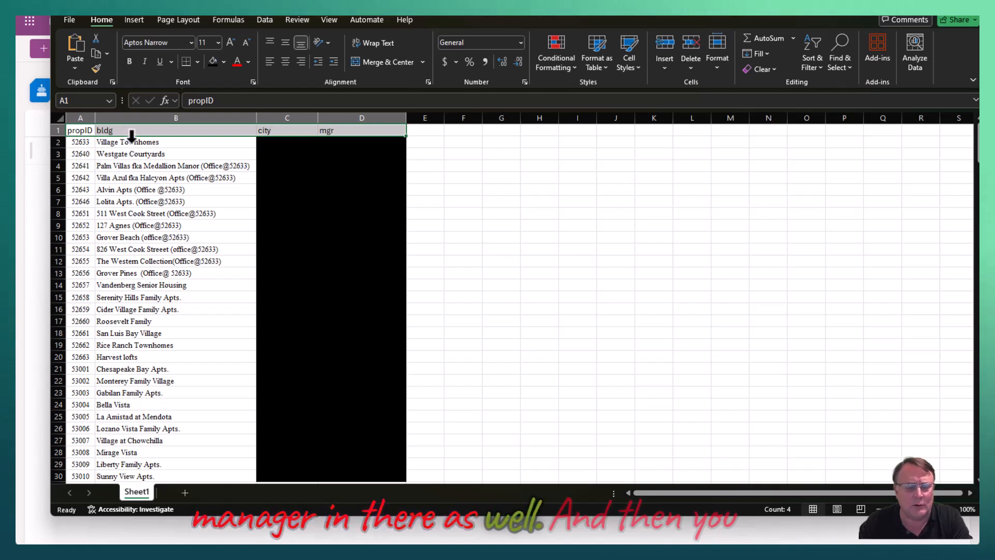
left_click_drag(82, 139, 208, 187)
left_click(476, 249)
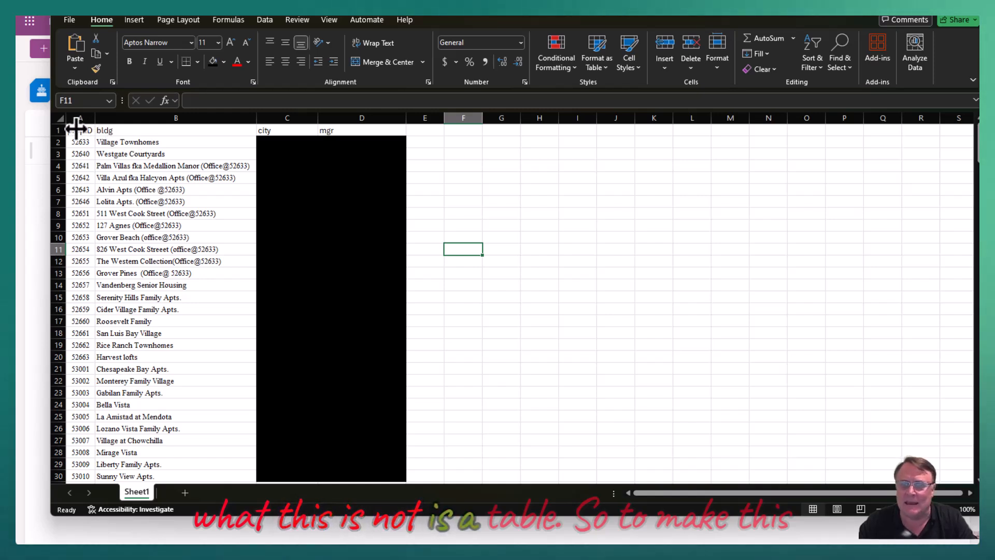
Try formatting the range A1:D22 as a table with headers, and undo the formatting
left_click_drag(75, 131, 384, 387)
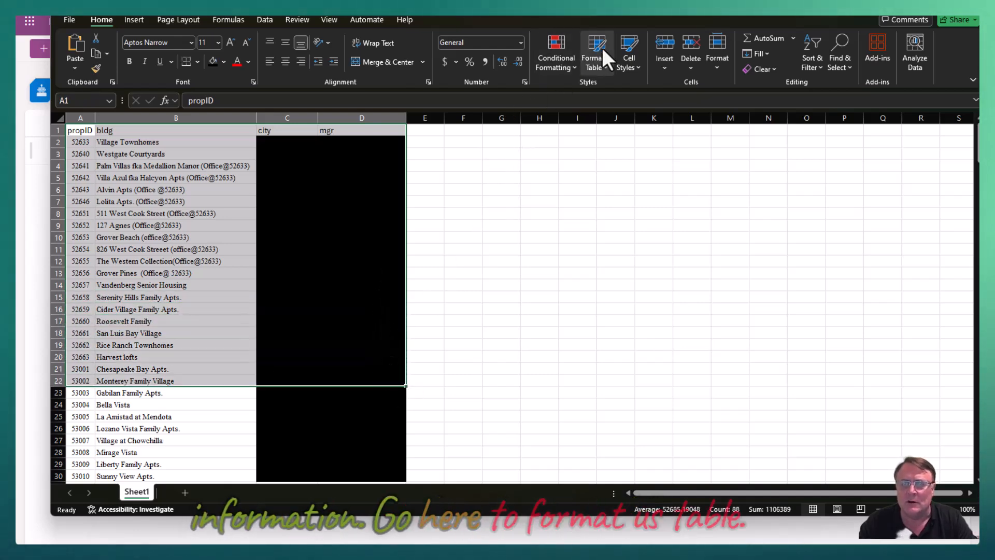
left_click(605, 62)
left_click(603, 110)
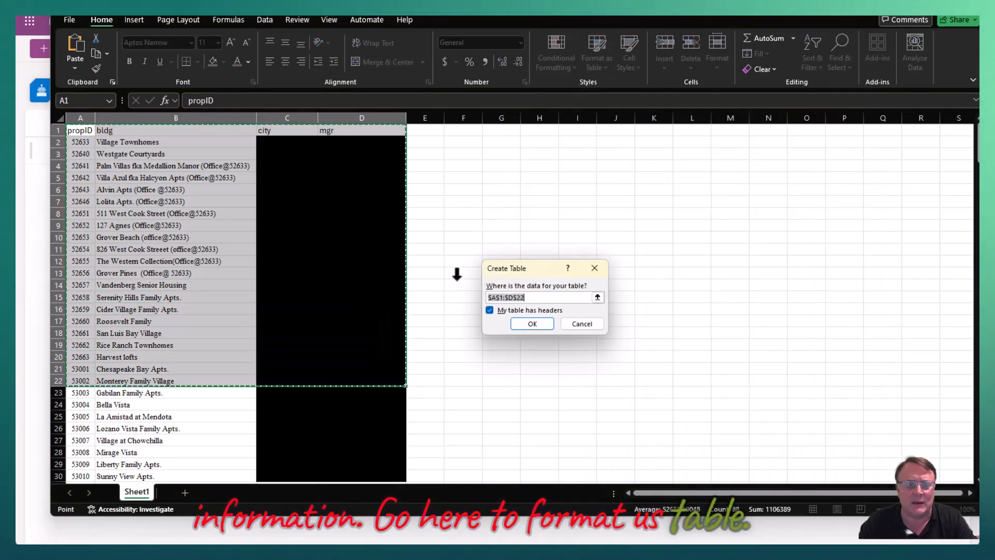
left_click(537, 323)
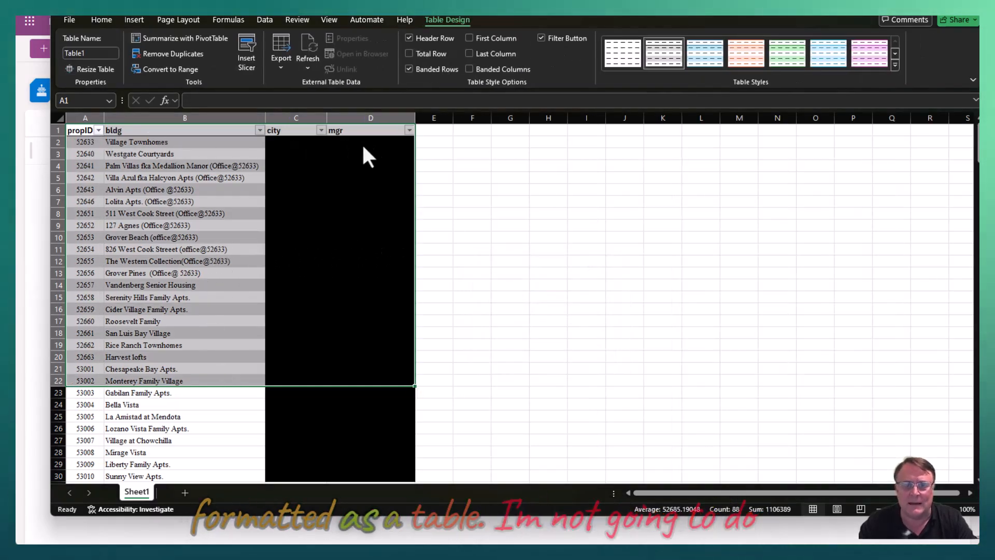
key("ctrl+z")
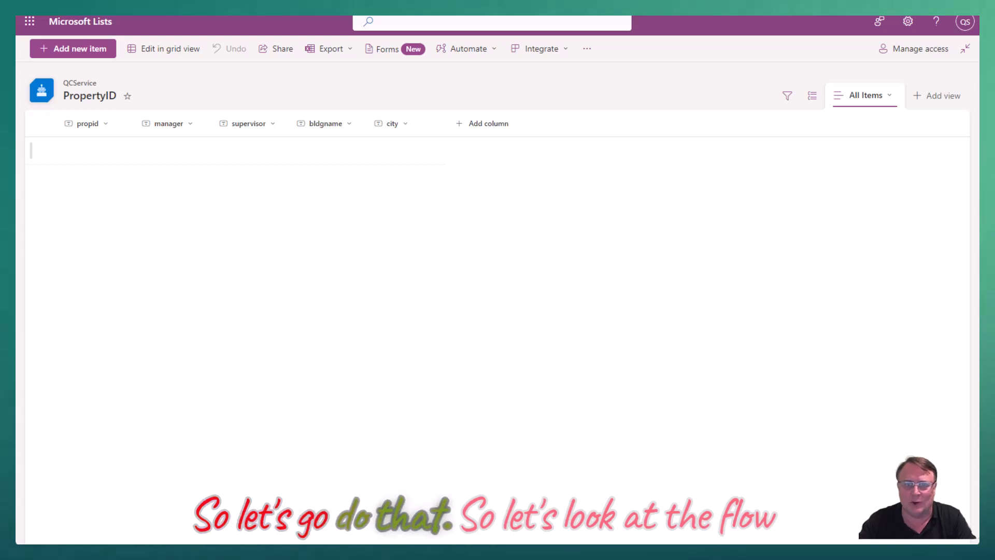
Switch to Power Automate, view the instant cloud flow option for new flows, and open the UploadPropertyID flow for editing
key("ctrl+Tab")
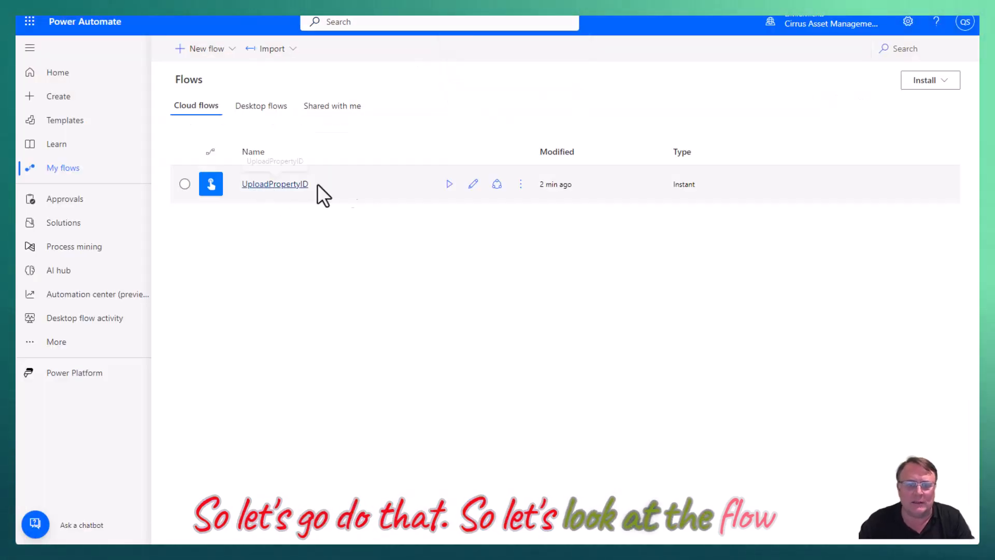
left_click(92, 103)
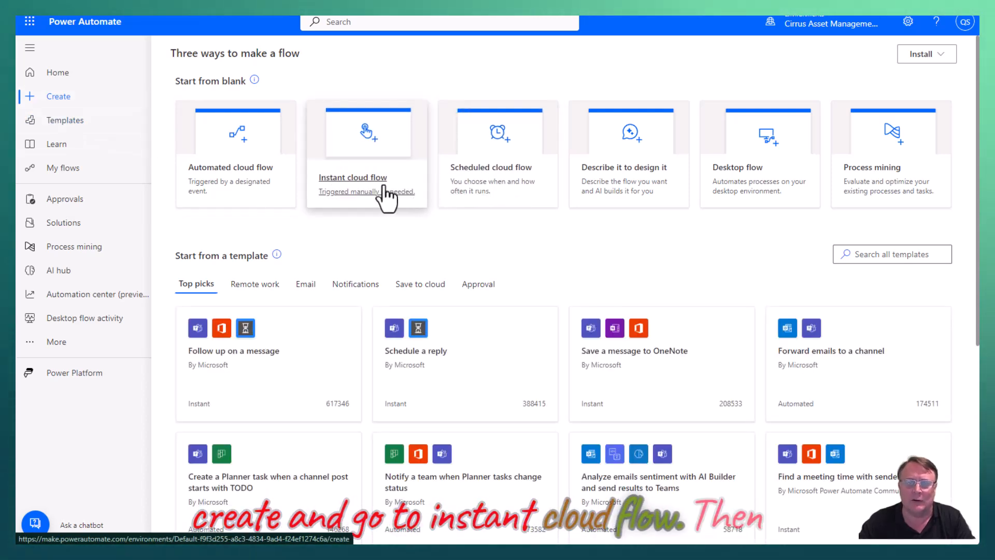
left_click(62, 167)
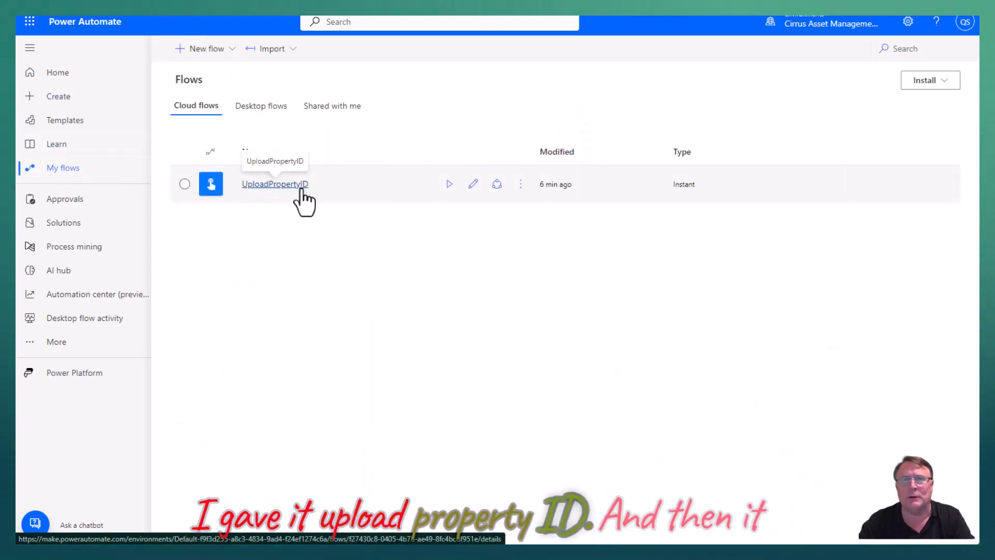
left_click(473, 185)
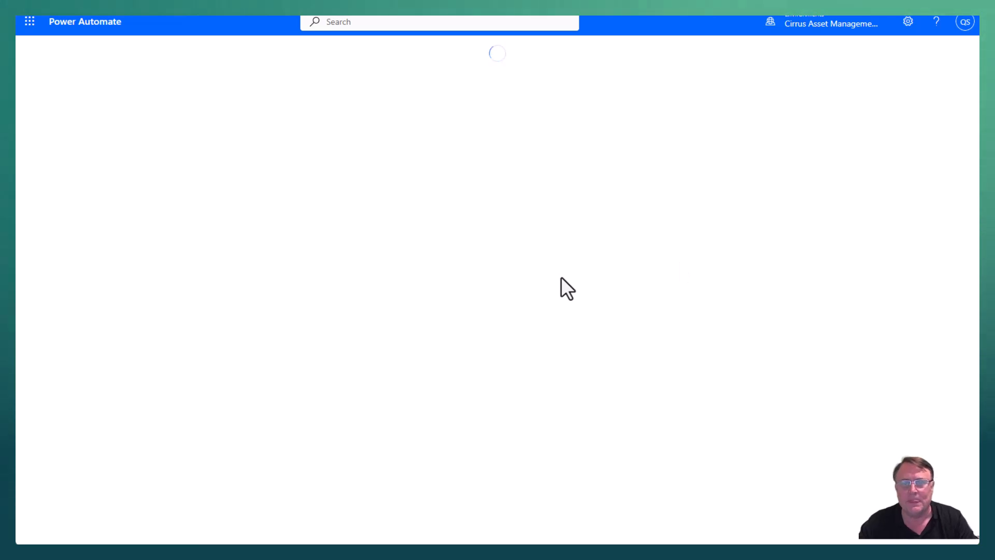
left_click(961, 75)
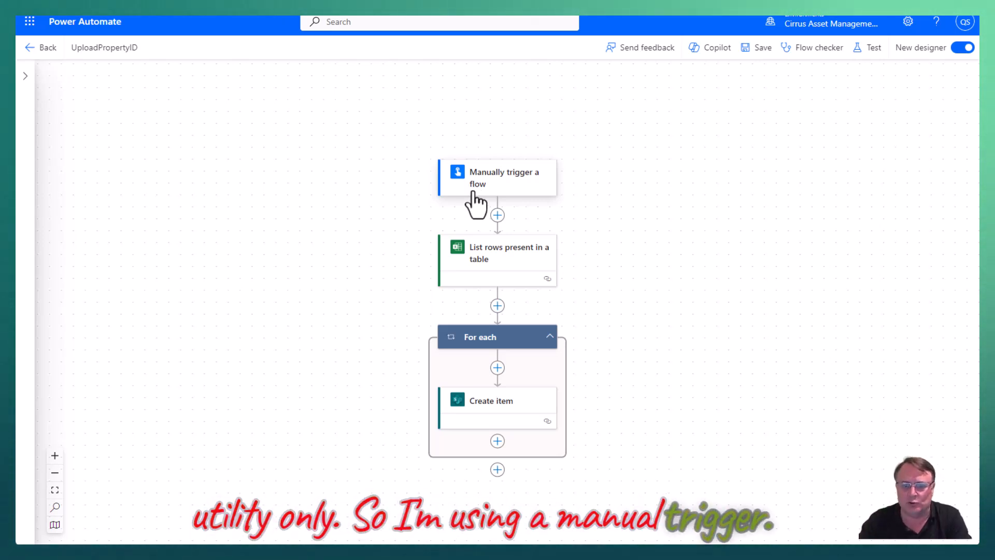
Review the manual trigger's user input types and the parameters of the List rows present in a table action
left_click(500, 182)
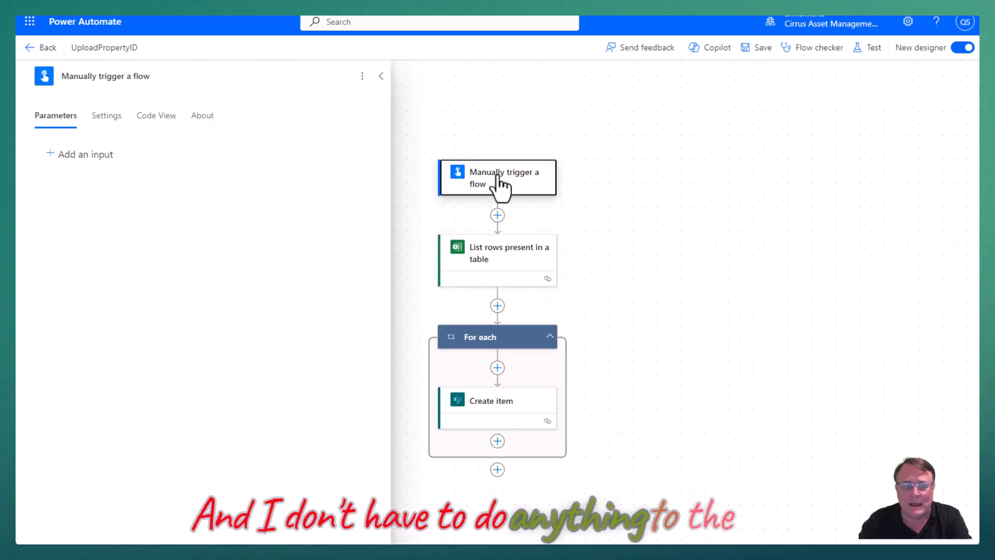
left_click(66, 161)
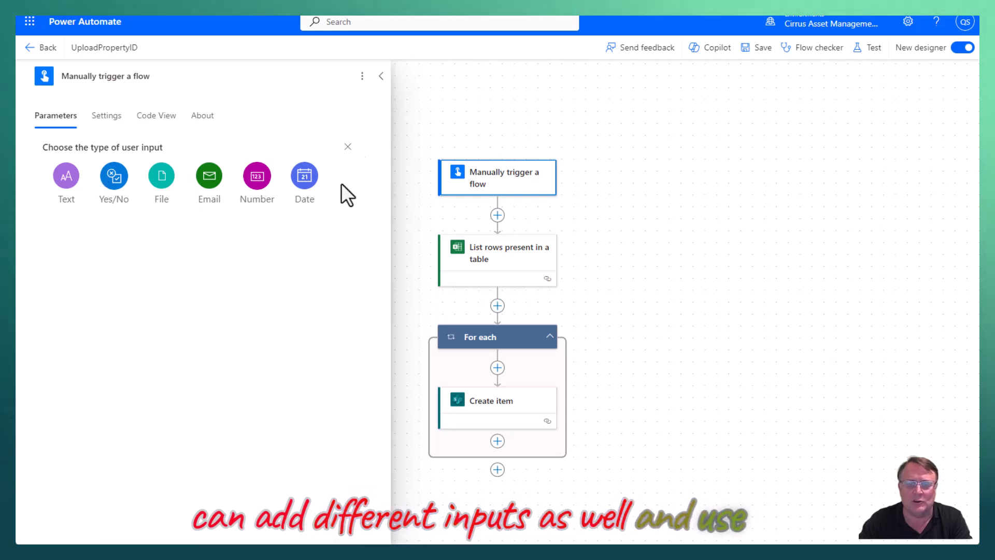
left_click(347, 146)
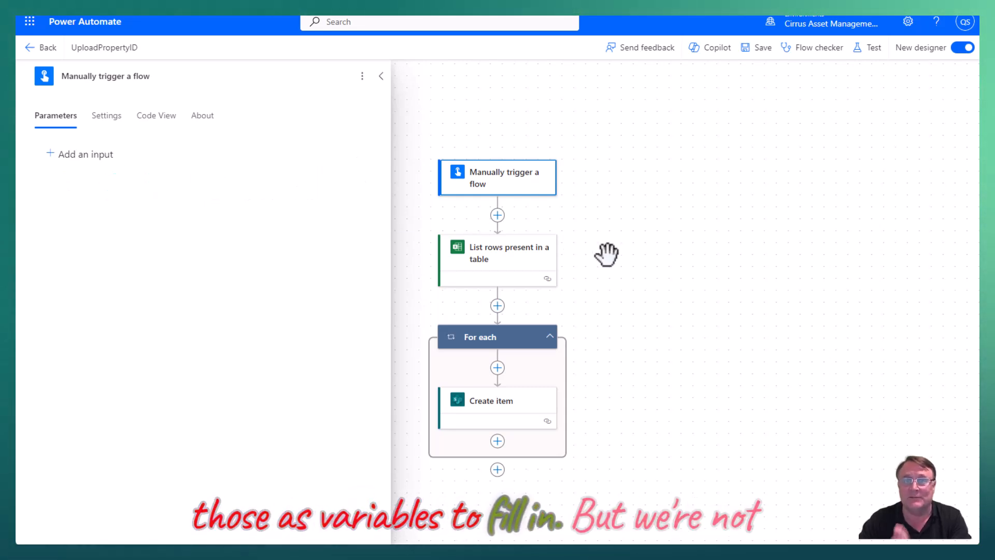
left_click(514, 273)
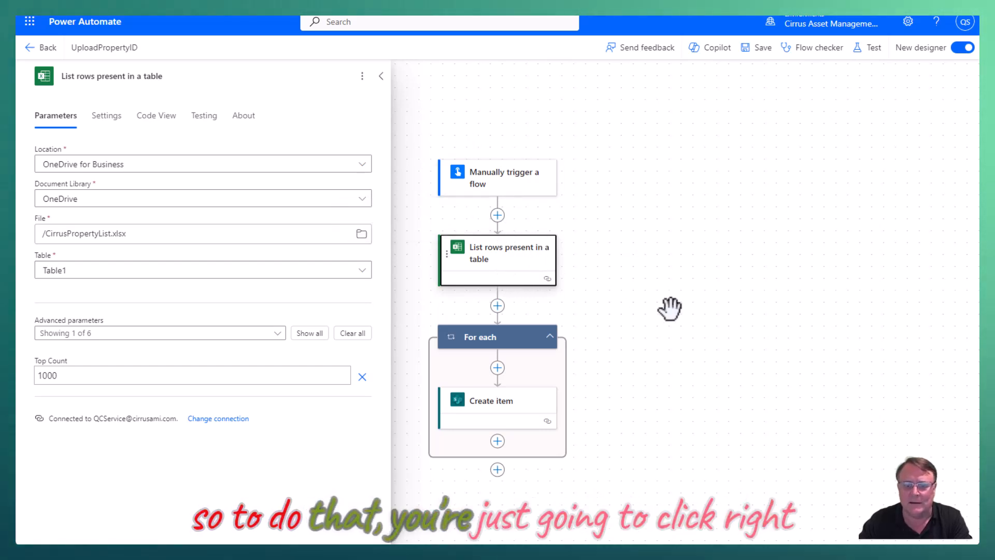
left_click(547, 471)
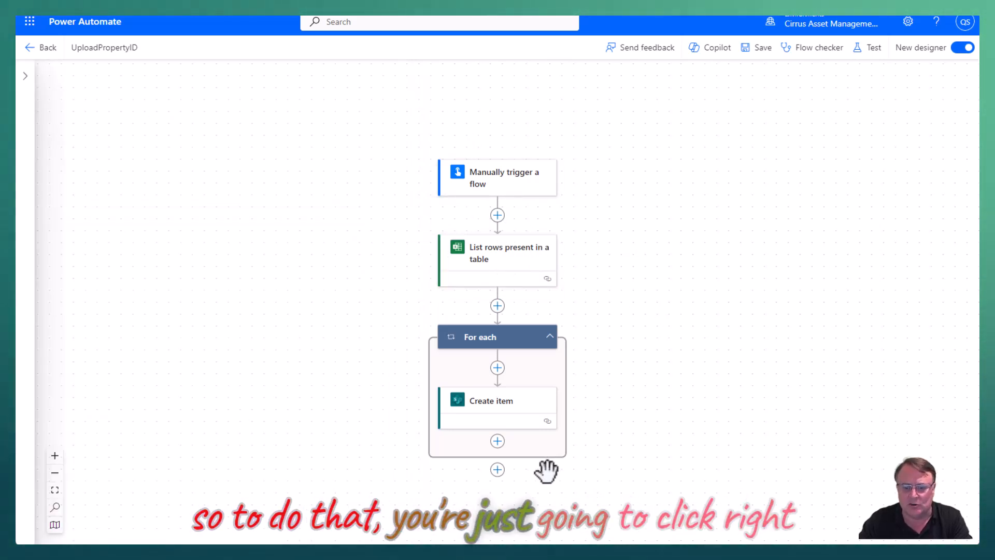
Search for "list rows" among the actions that can be added after the manual trigger, without adding one
left_click(498, 215)
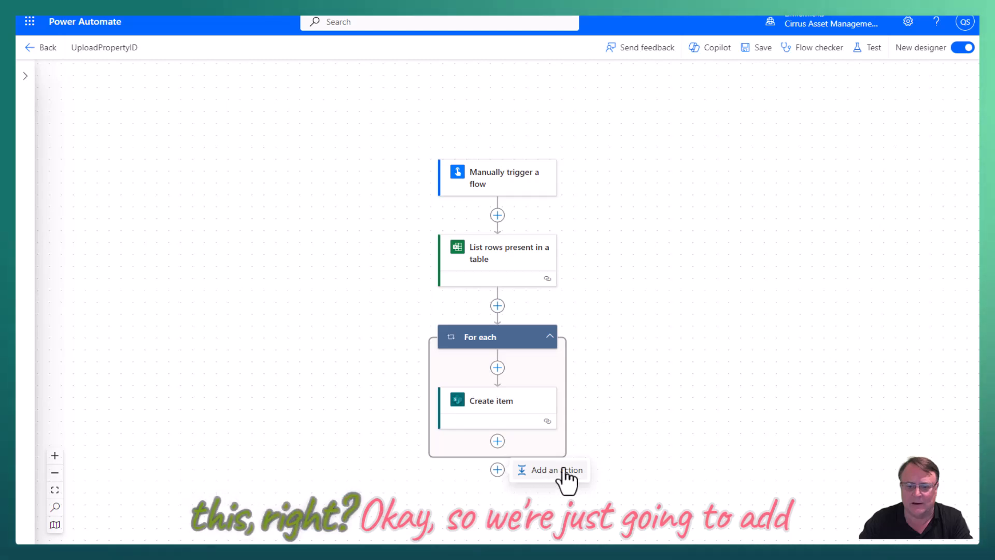
left_click(677, 304)
left_click(497, 215)
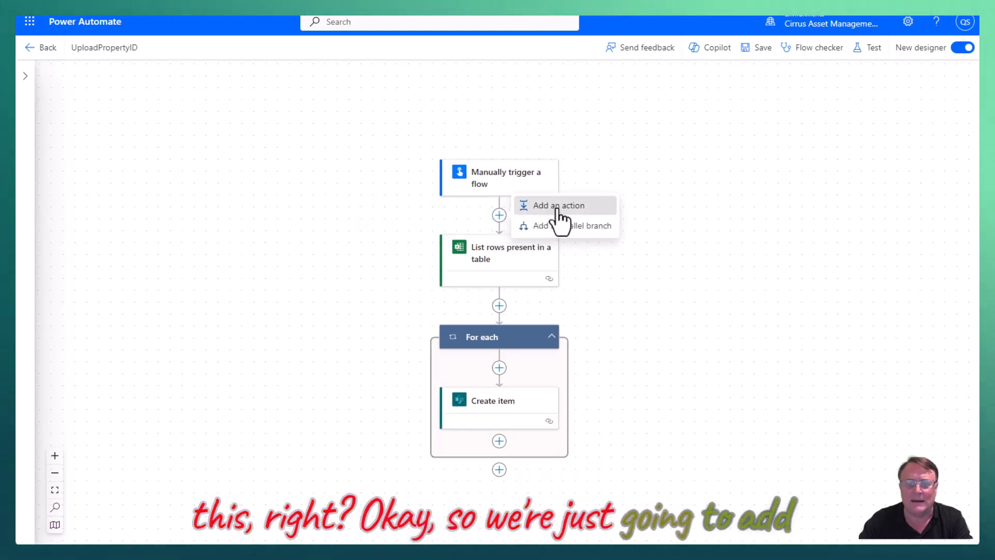
left_click(557, 206)
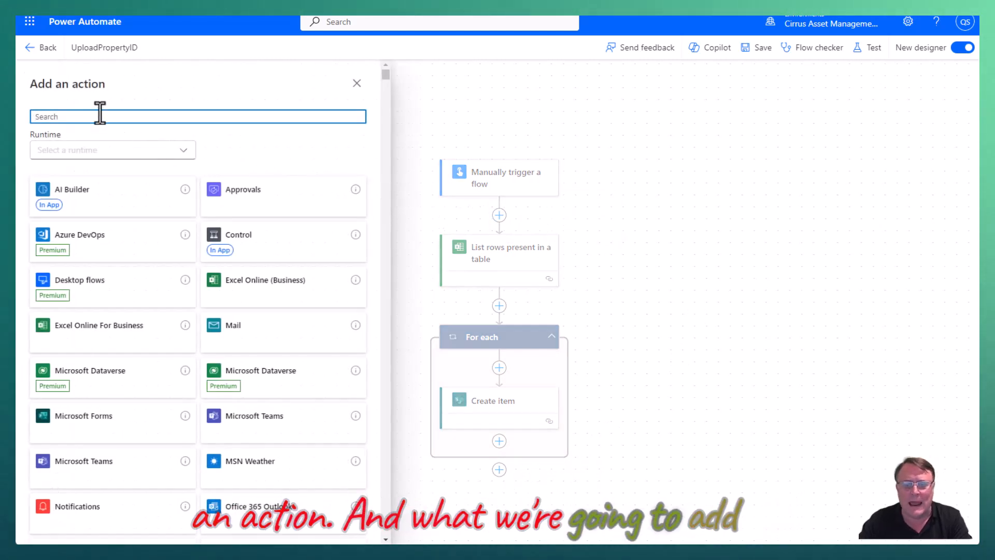
type("list")
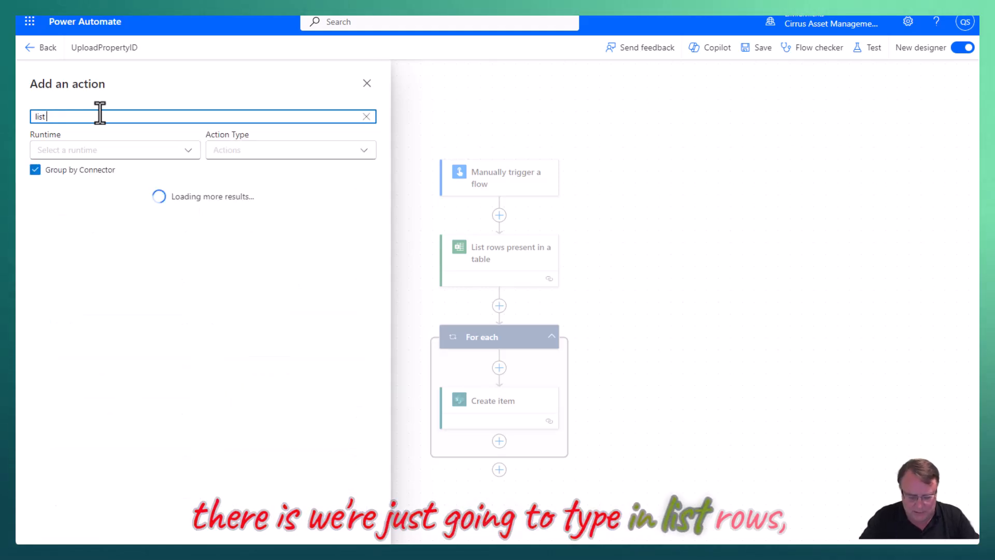
type(" rows")
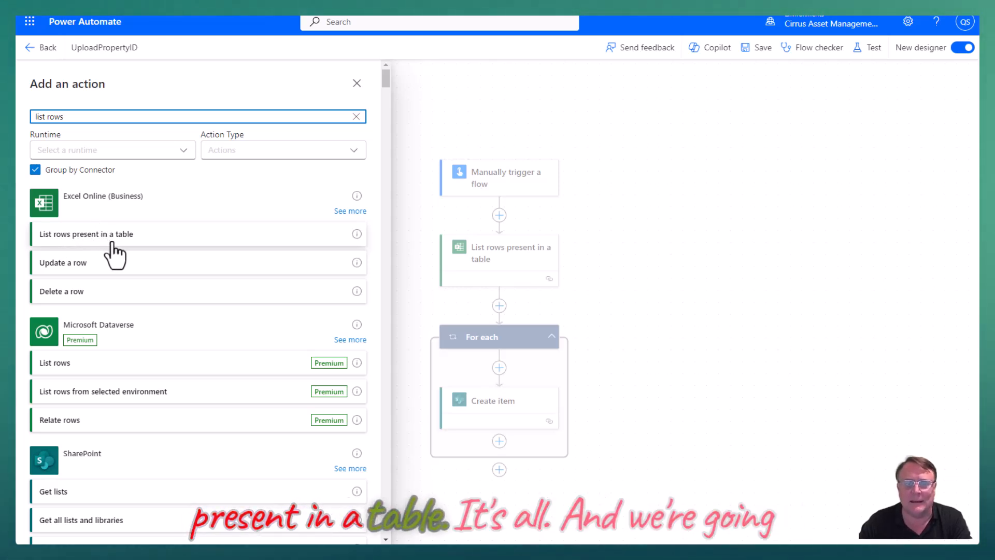
left_click(357, 83)
Check the source file and table of the List rows present in a table action, and view CirrusPropertyList.xlsx in OneDrive
left_click(505, 272)
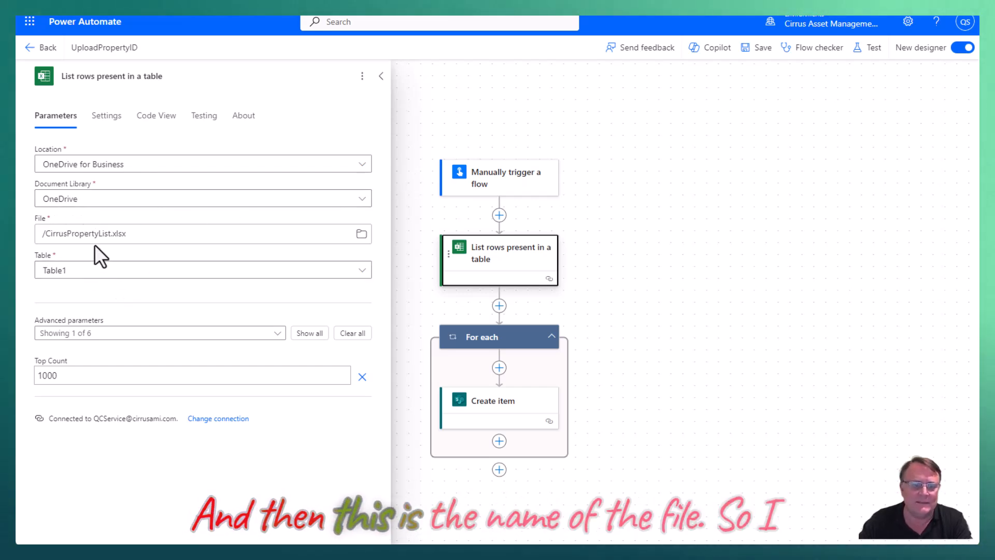
left_click(361, 234)
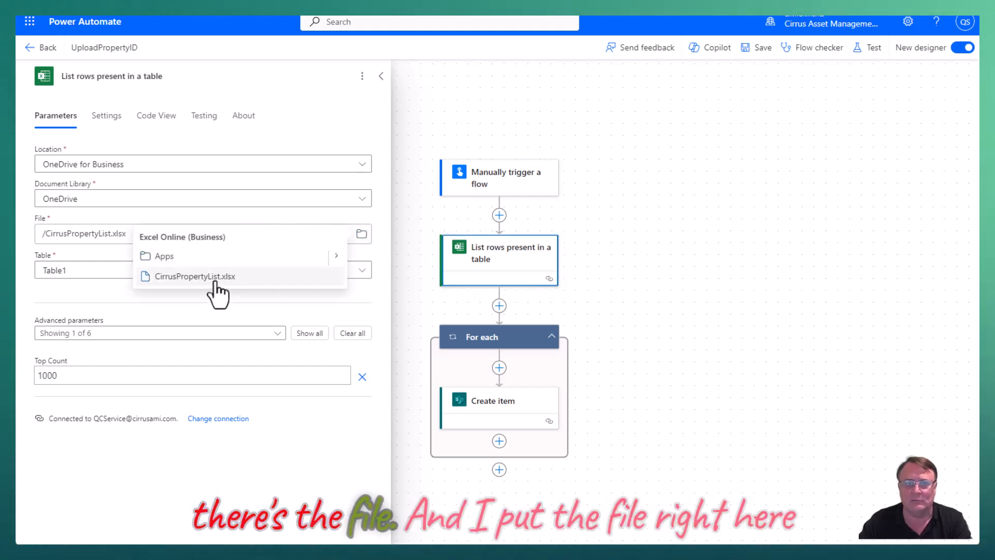
left_click(735, 200)
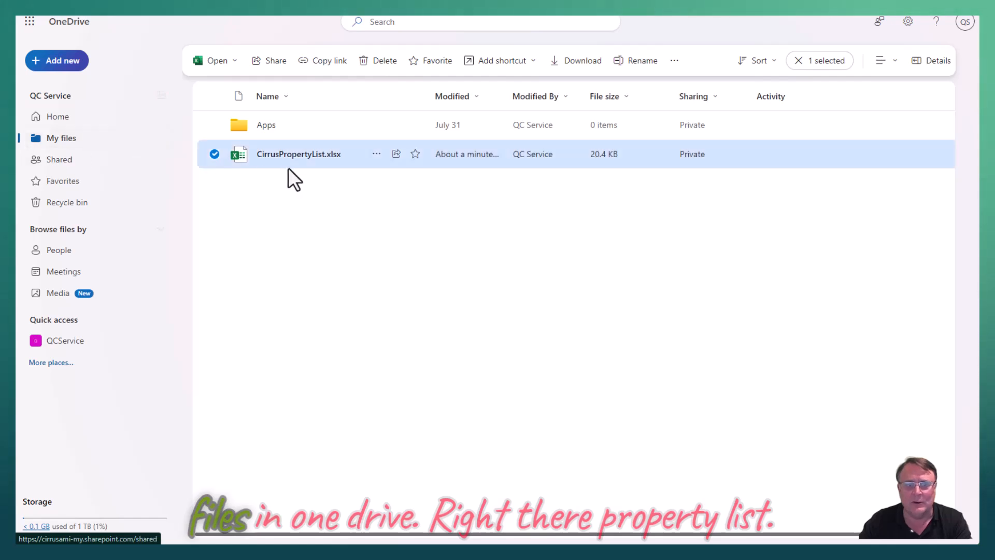
mouse_move(299, 157)
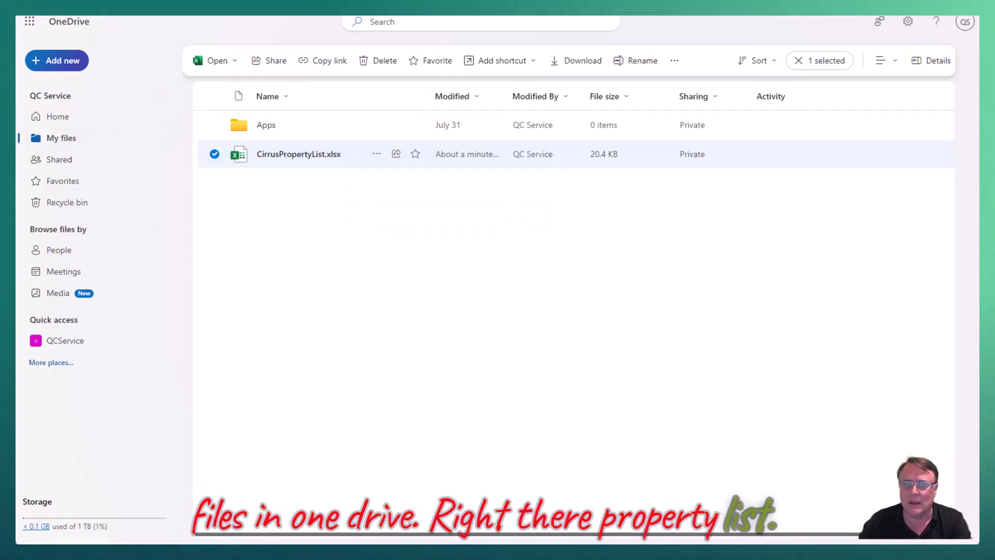
left_click(498, 11)
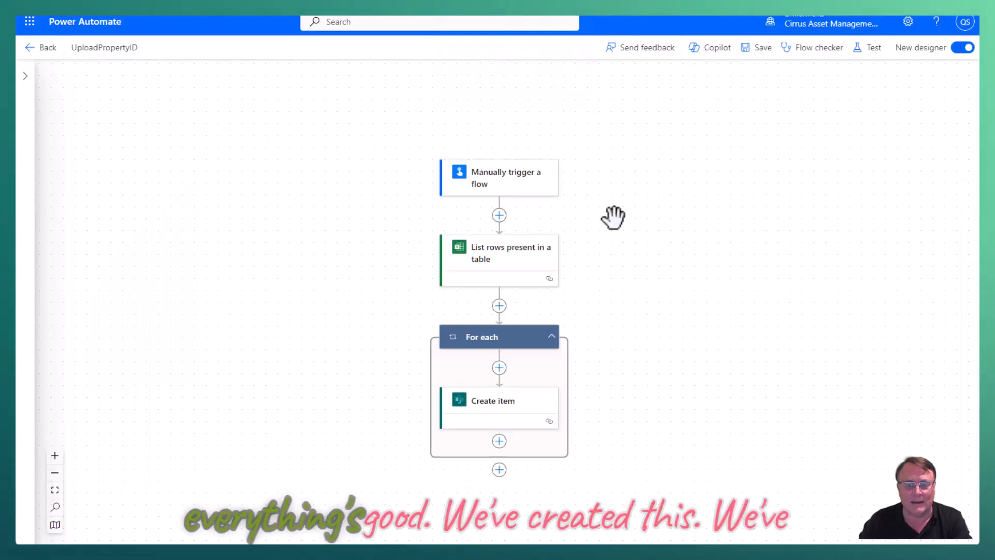
left_click(537, 270)
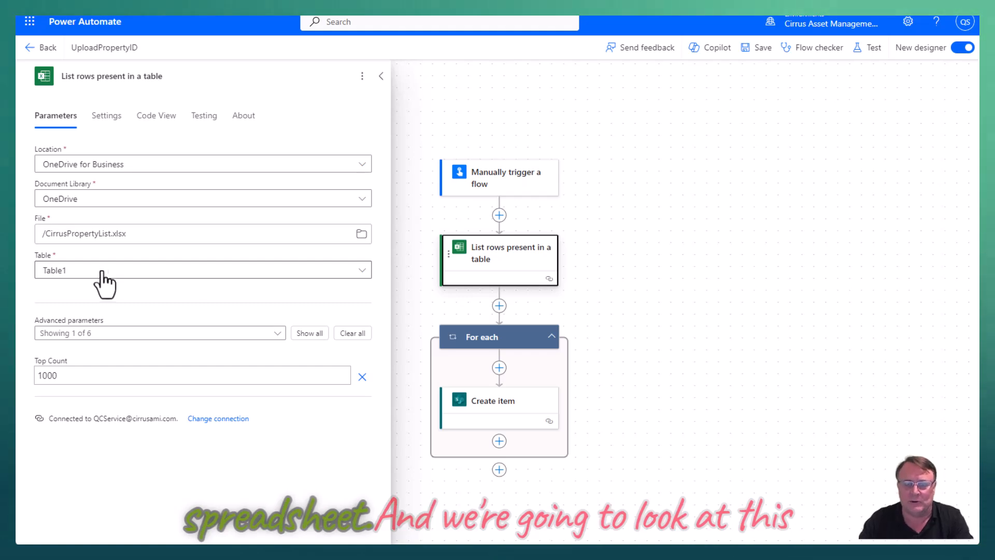
left_click(380, 78)
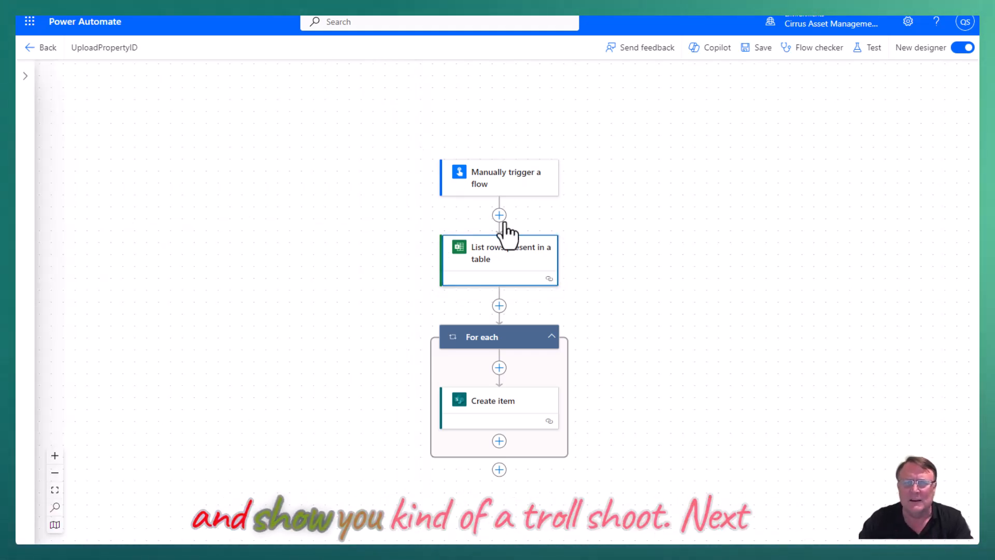
Search for "create item" among the actions that can be added at the end of the flow
left_click(499, 306)
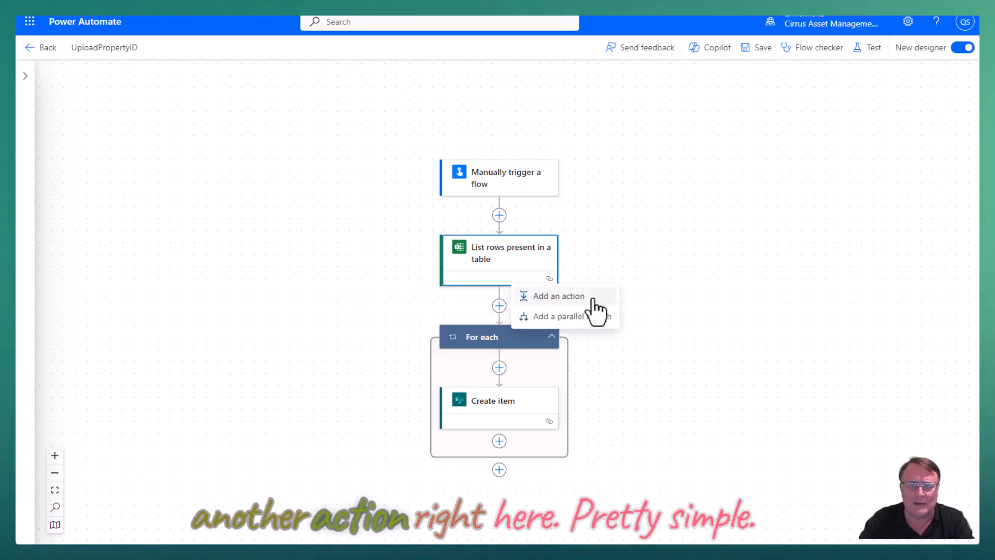
left_click(650, 216)
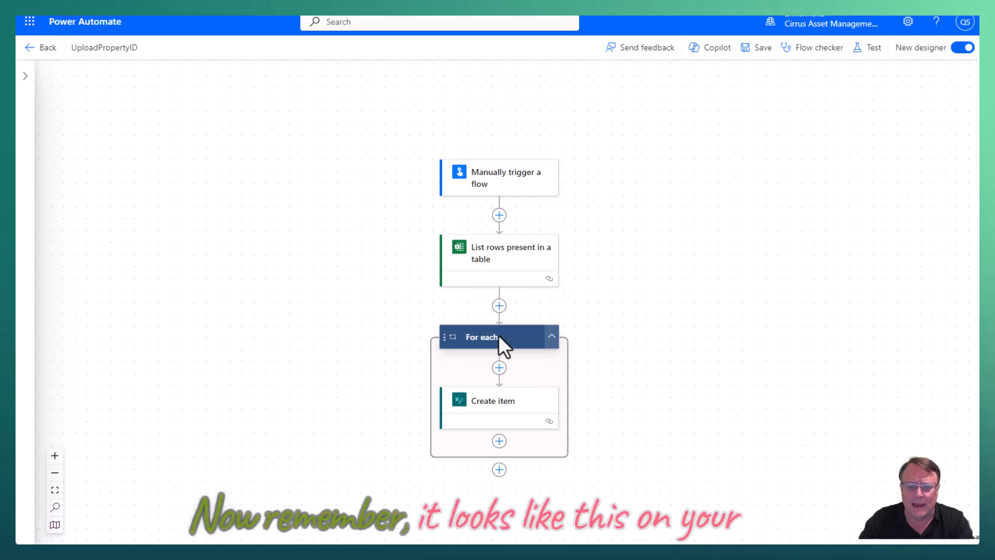
left_click(499, 470)
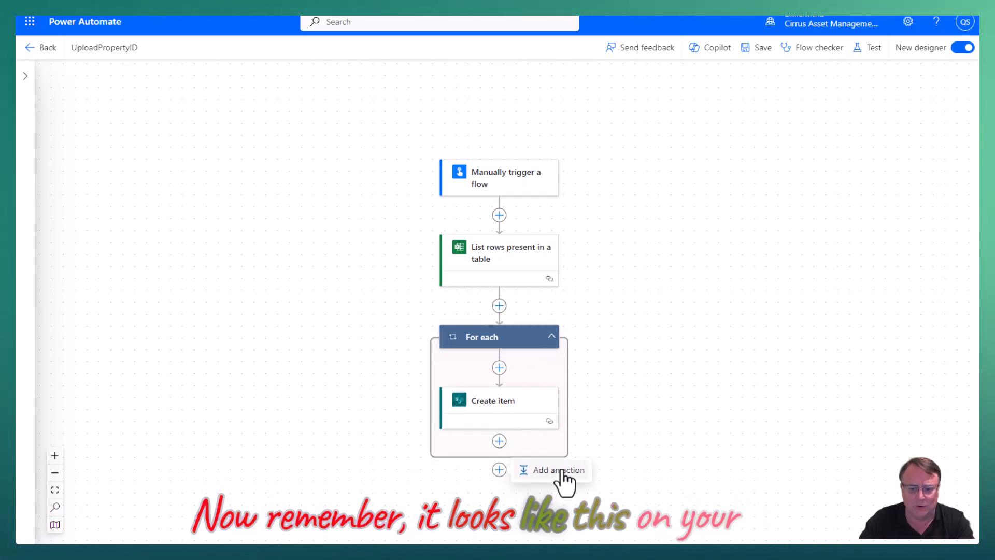
left_click(659, 362)
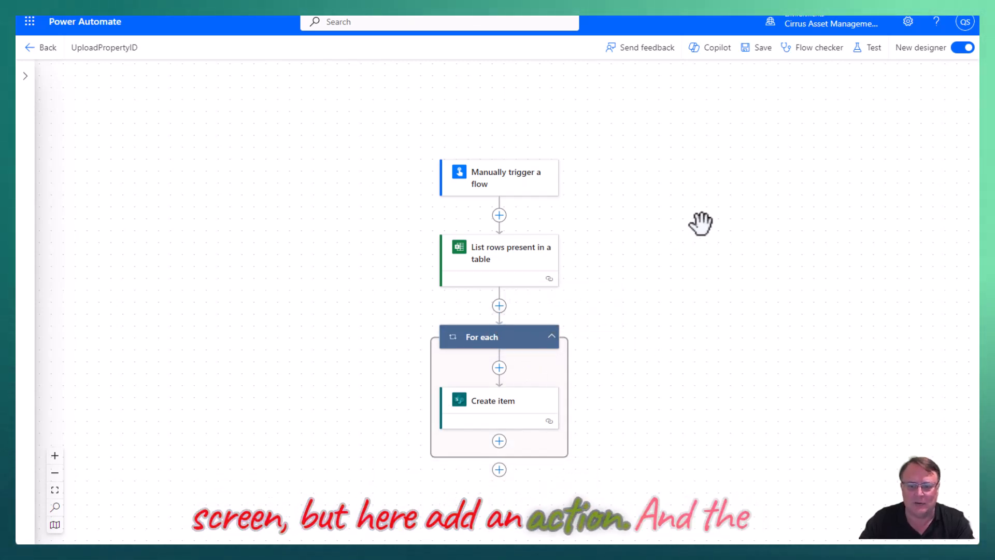
left_click(499, 470)
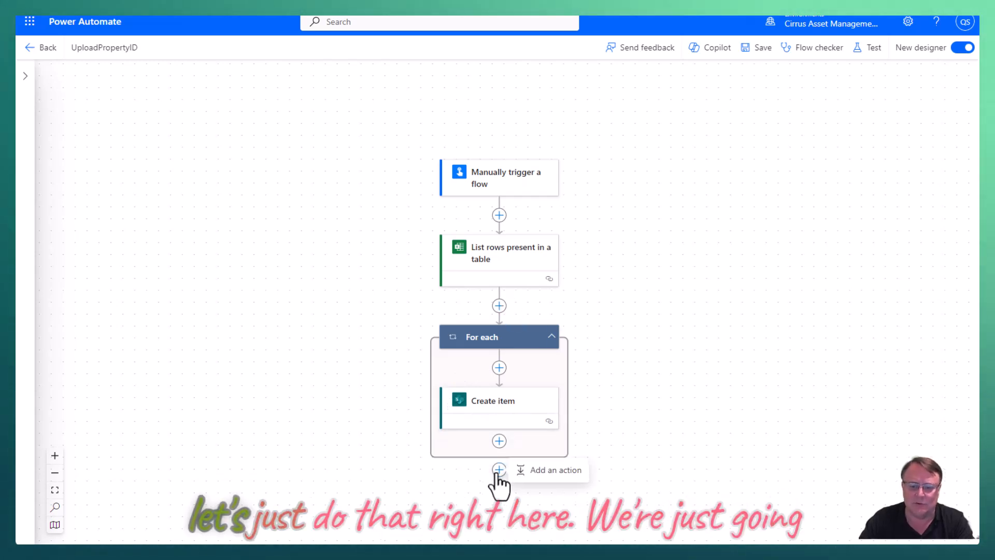
left_click(549, 468)
type("create")
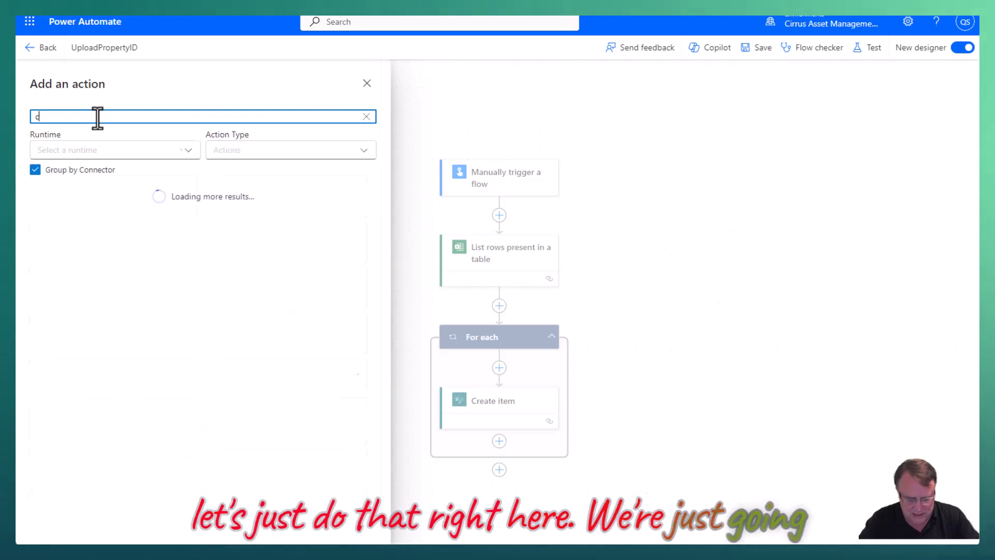
type(" item")
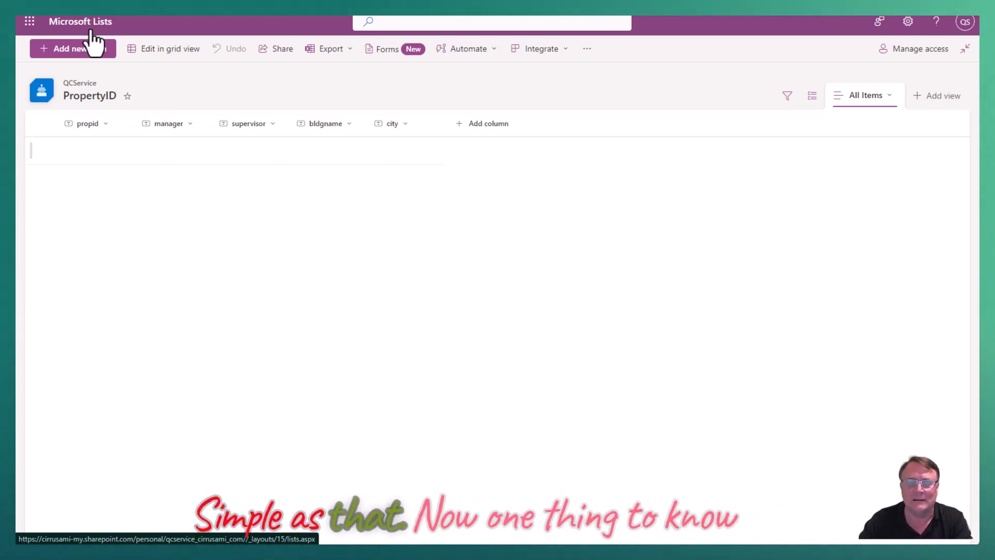
From the PropertyID list, go to the Microsoft Lists home and view the blank list creation form, closing it without creating a list
left_click(93, 25)
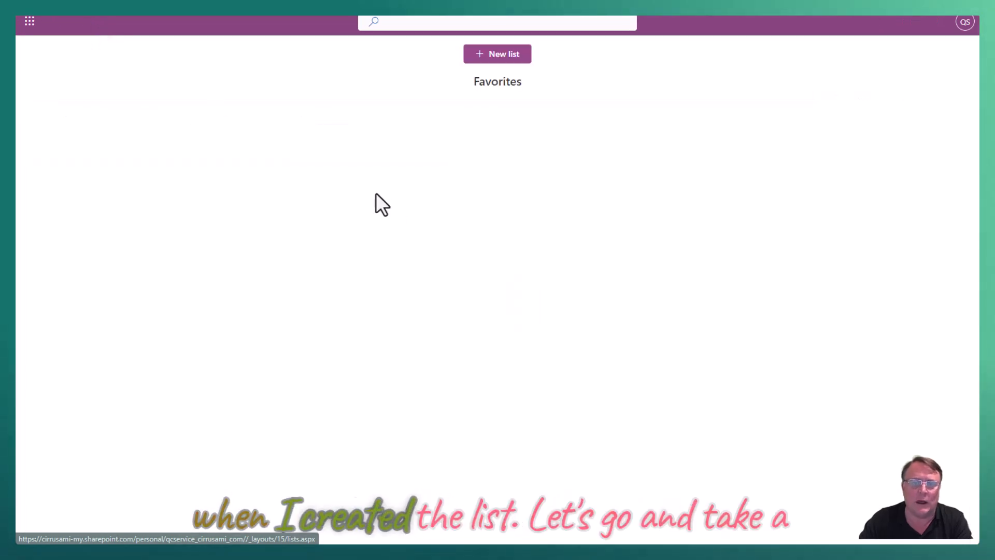
left_click(503, 58)
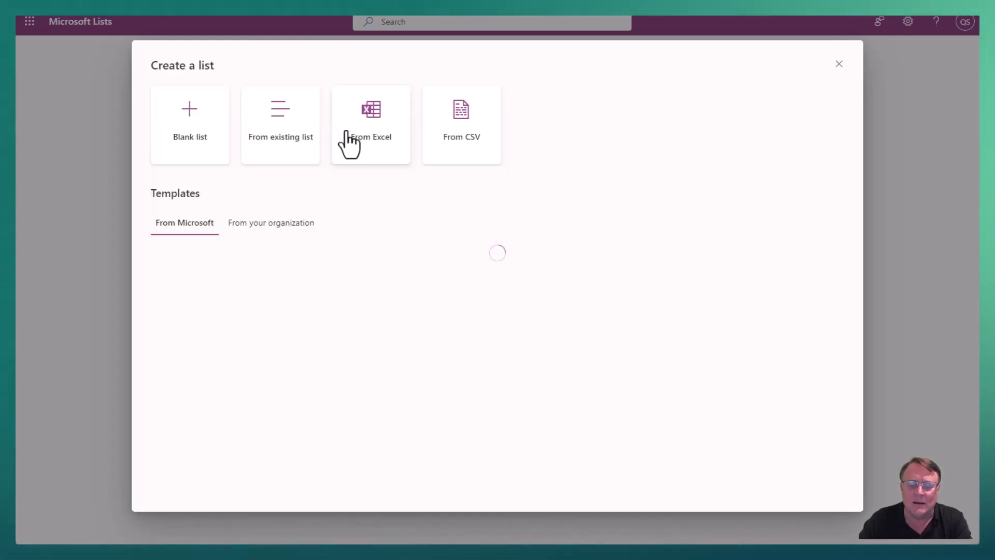
left_click(195, 128)
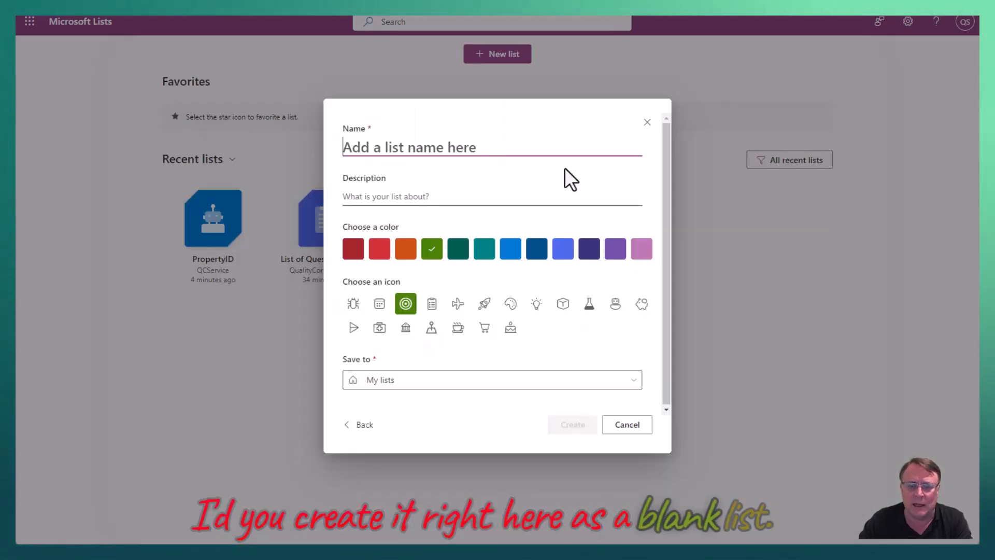
left_click(647, 122)
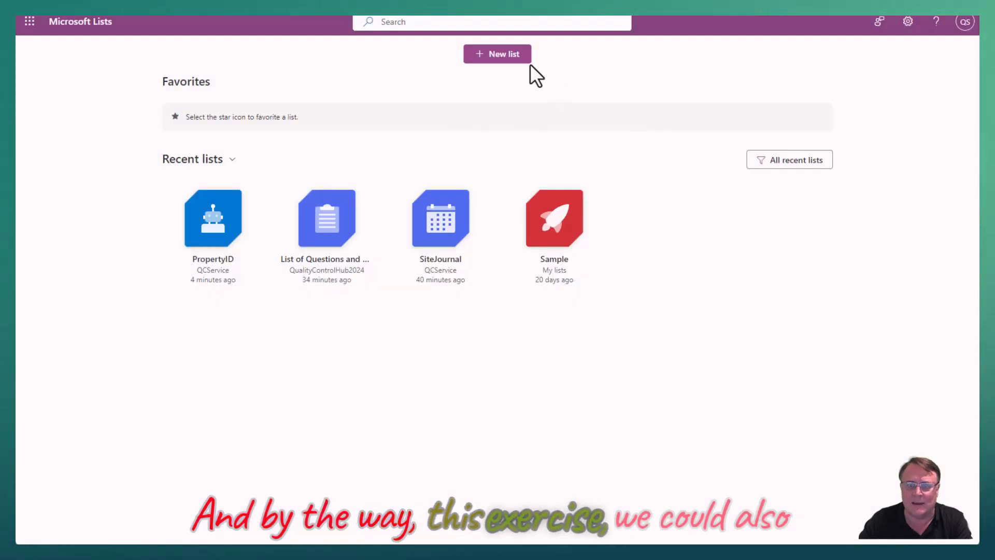
Start another blank list named dawsdasdsasdadsa, check where it can be saved, and cancel its creation
left_click(496, 55)
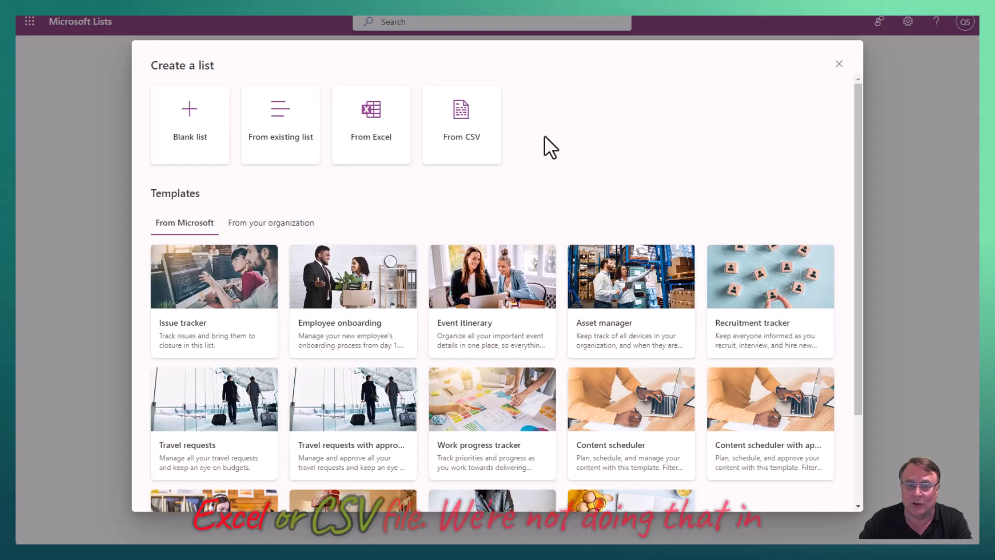
left_click(195, 139)
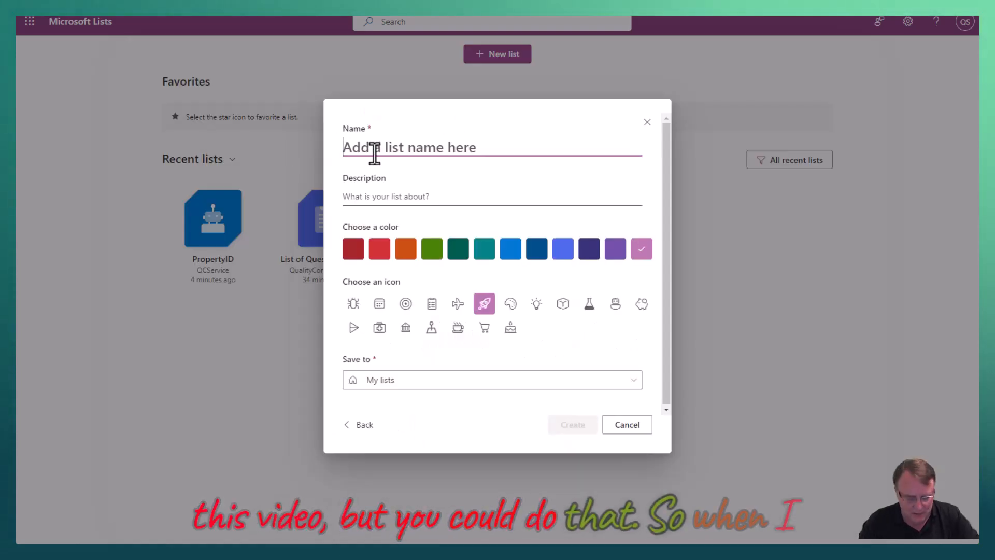
type("dawsdasdsasdadsa")
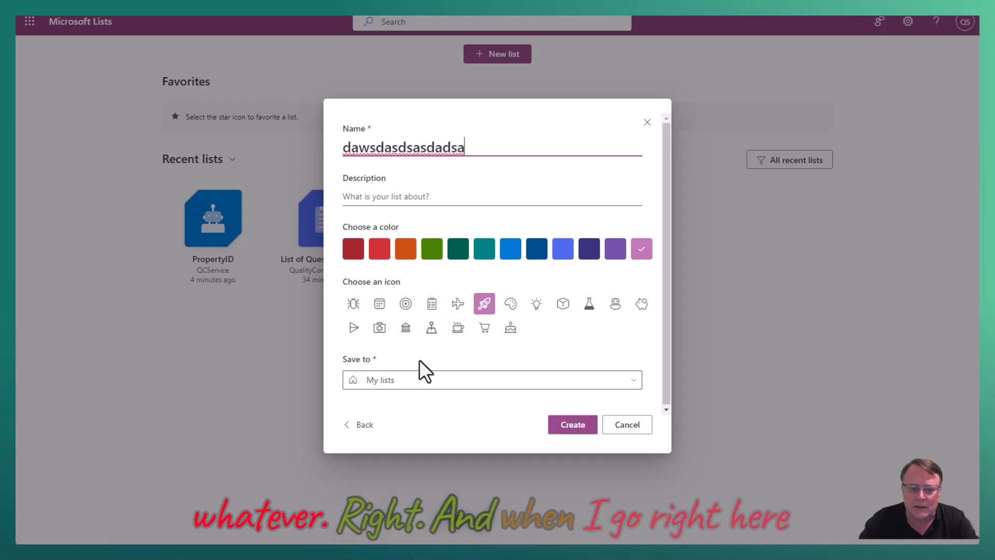
left_click(425, 381)
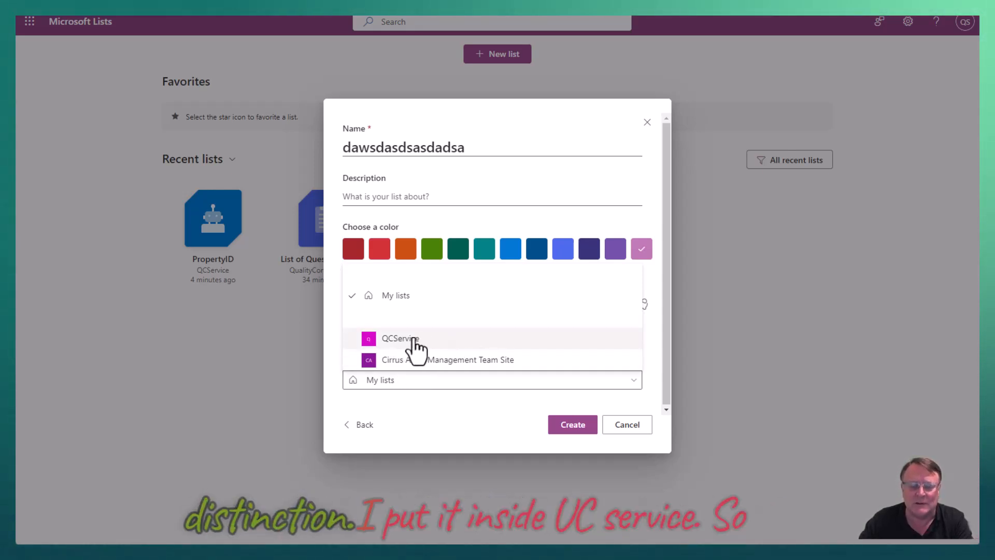
left_click(636, 433)
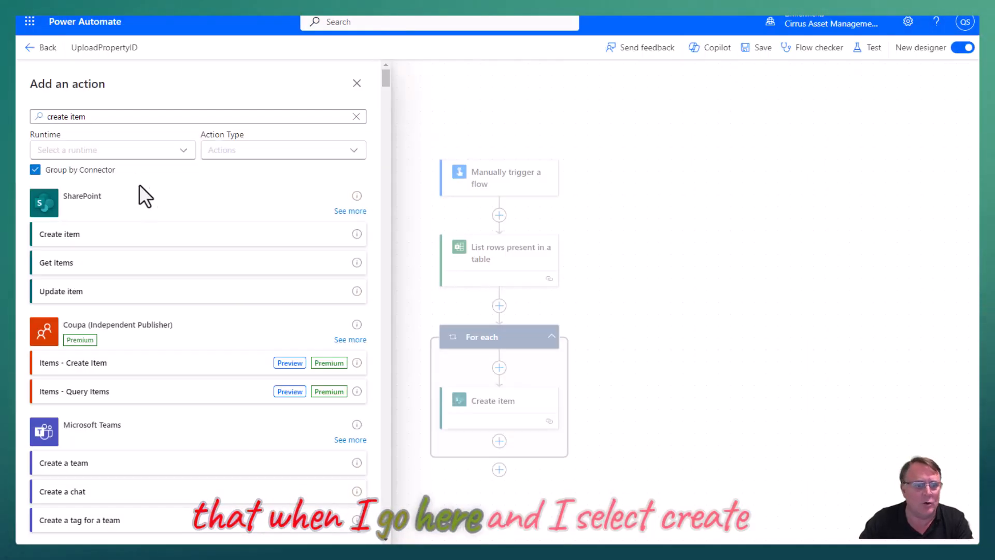
Switch to Power Automate, open the Create item action, and check its list name choices against the PropertyID list in Microsoft Lists
left_click(683, 365)
left_click(526, 419)
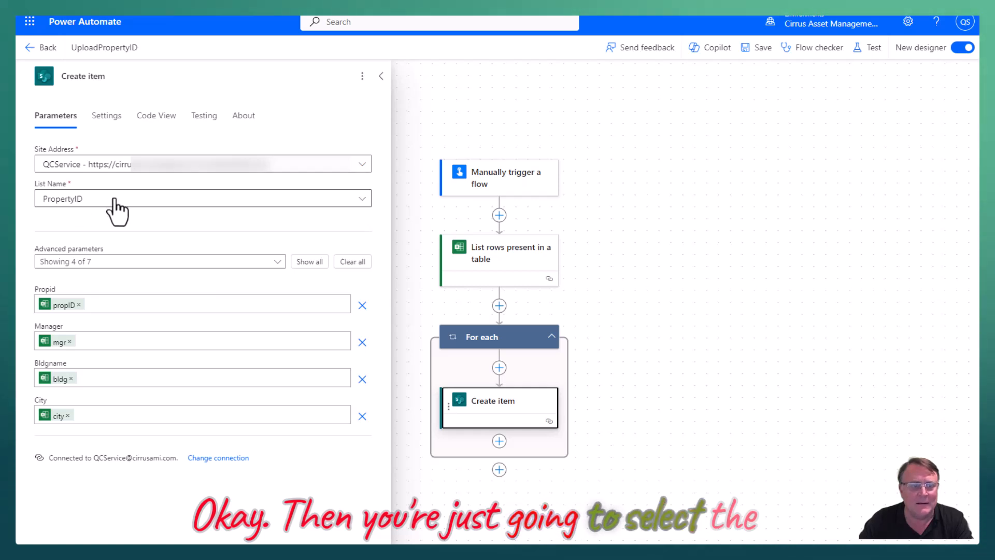
left_click(361, 199)
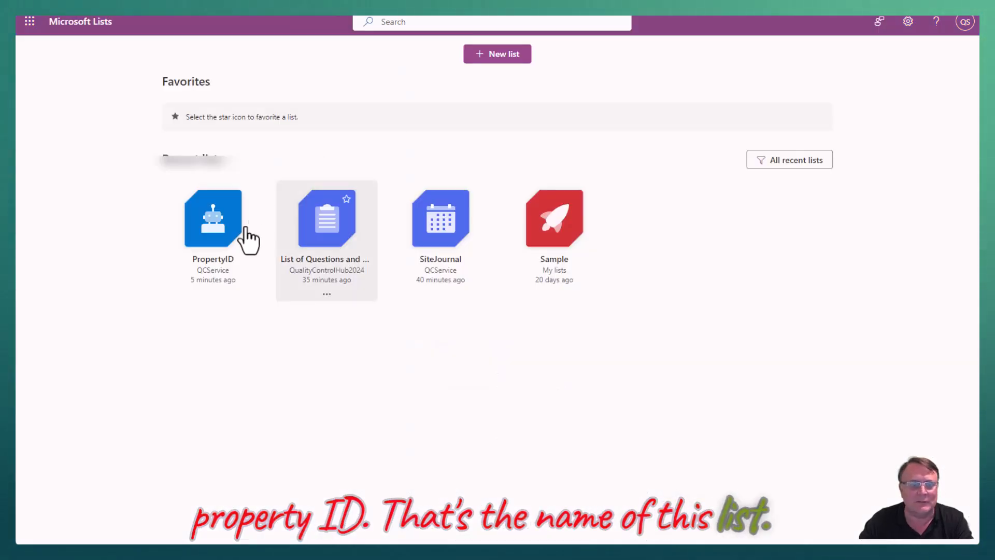
left_click(223, 258)
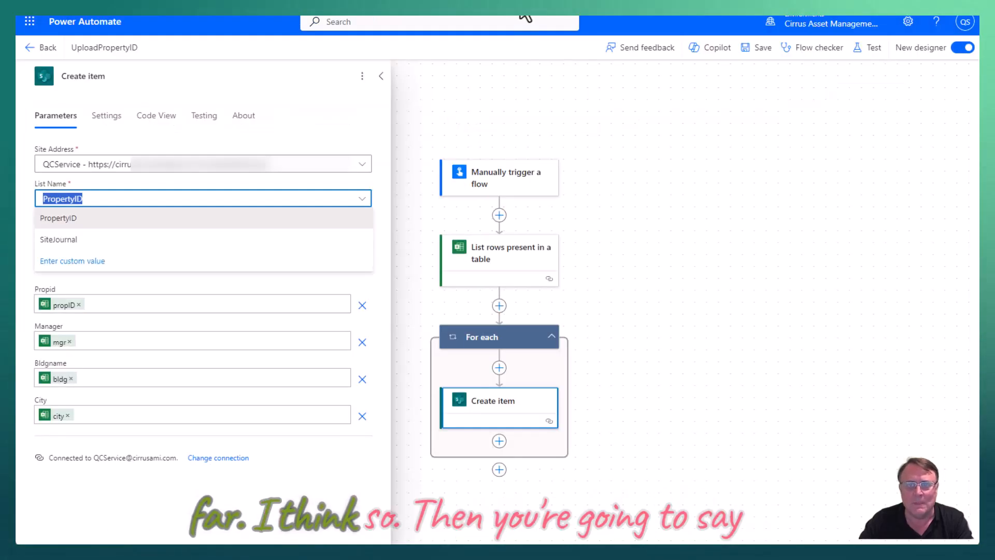
left_click(670, 231)
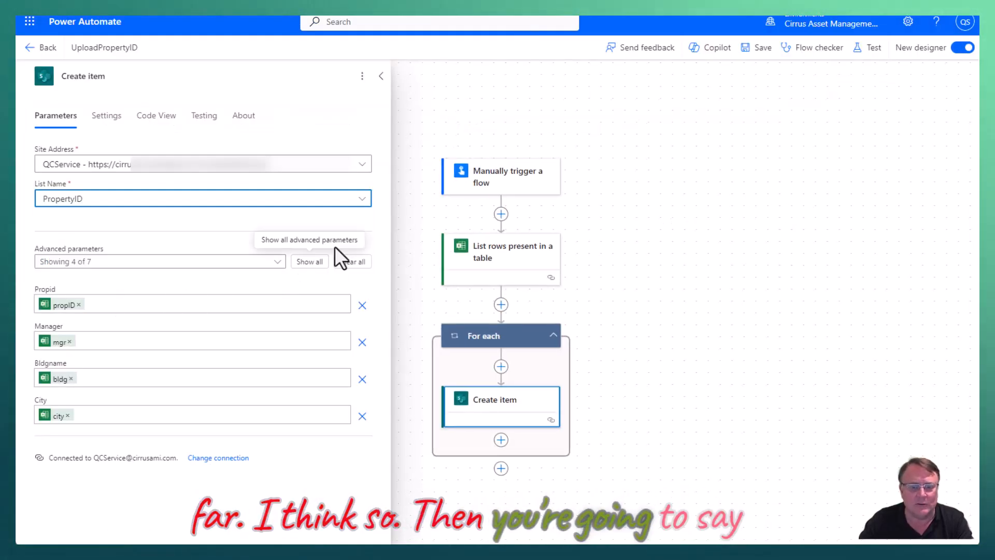
Show all advanced parameters of the Create item action and clear the Propid, Manager, Bldgname and City values
left_click(315, 267)
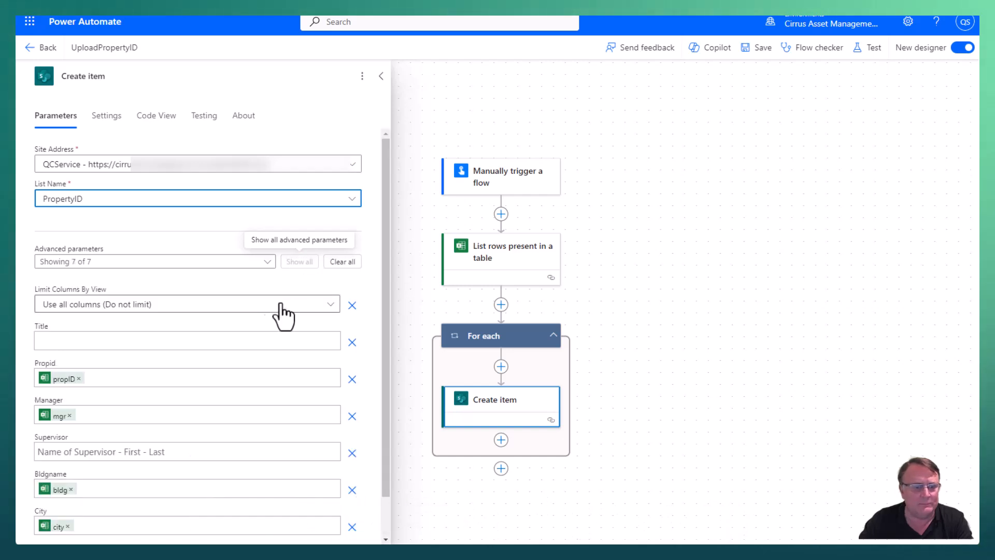
scroll(175, 273, "down", 1)
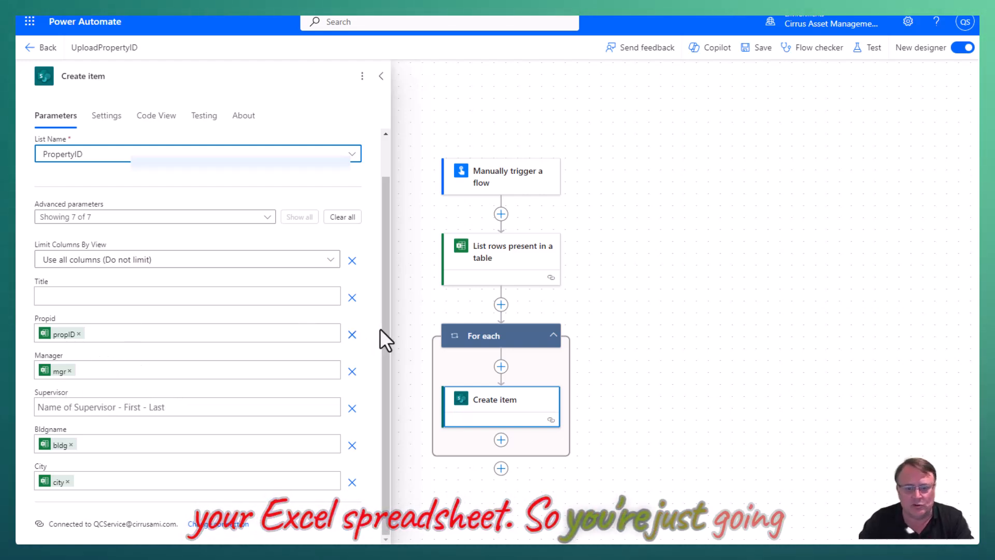
left_click(243, 334)
left_click(76, 334)
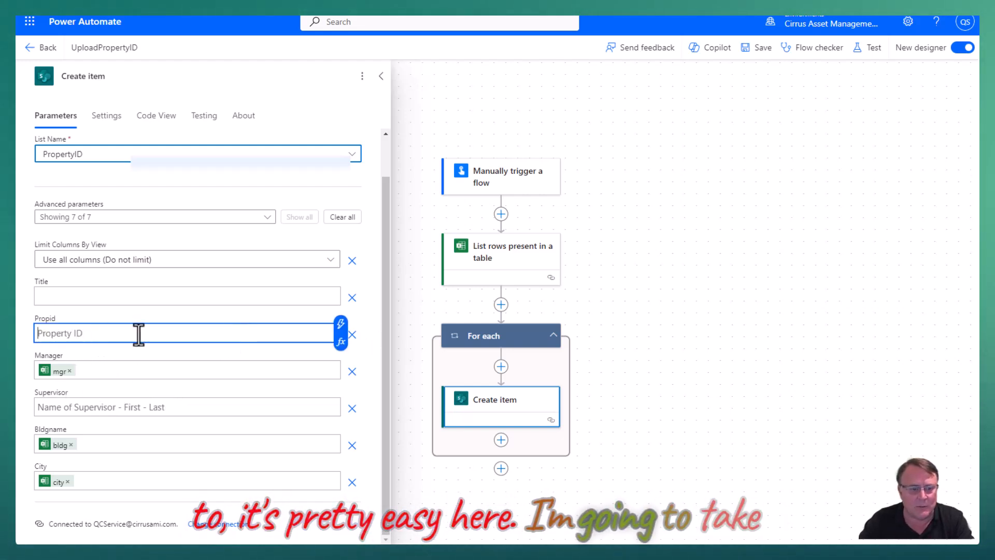
left_click(70, 371)
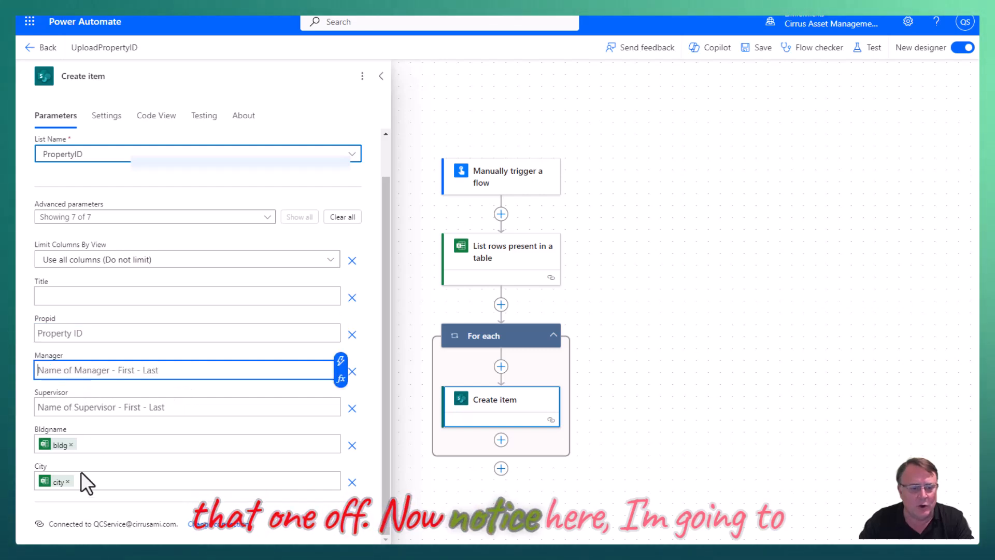
left_click(70, 444)
left_click(68, 481)
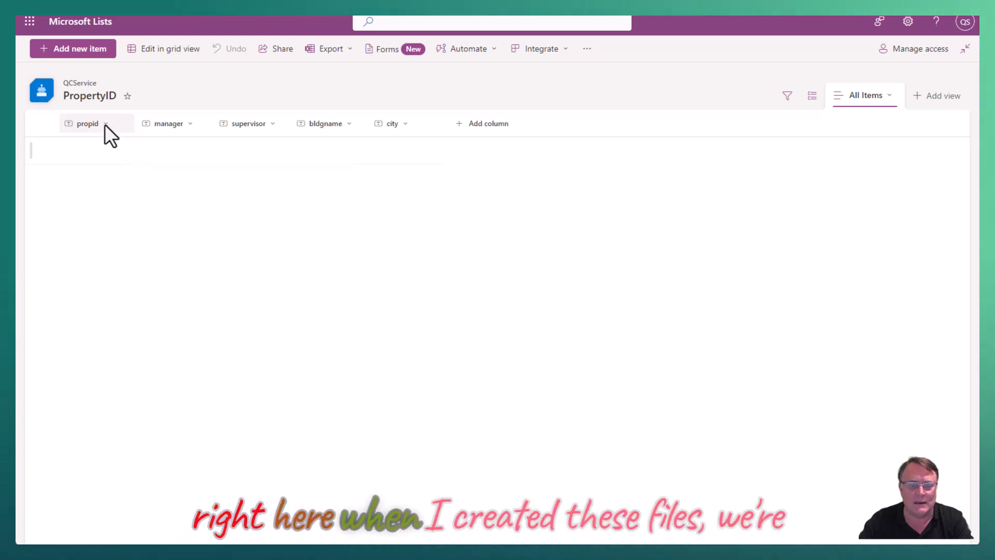
Switch to the PropertyID list's settings, check the description of the propid column, and return to the list settings
left_click(908, 24)
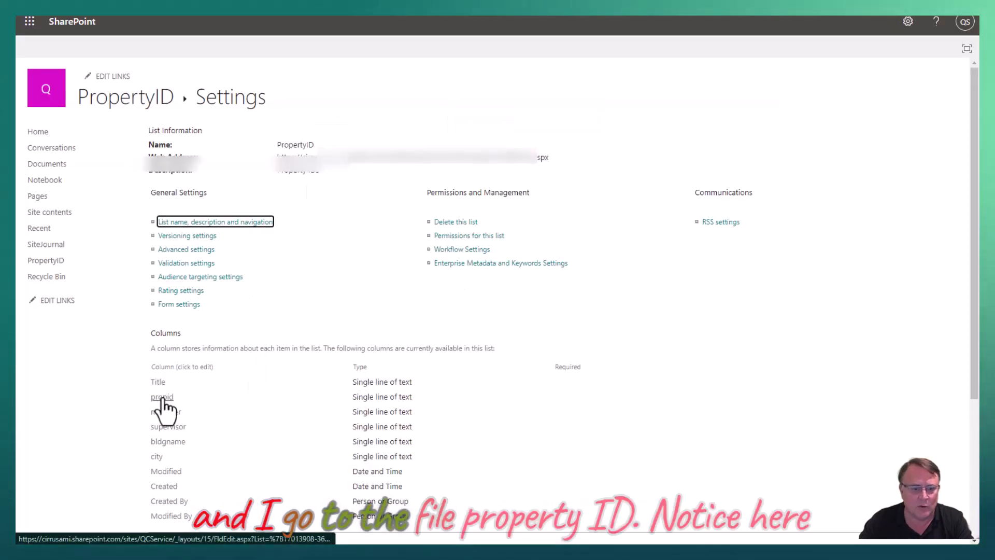
left_click(157, 399)
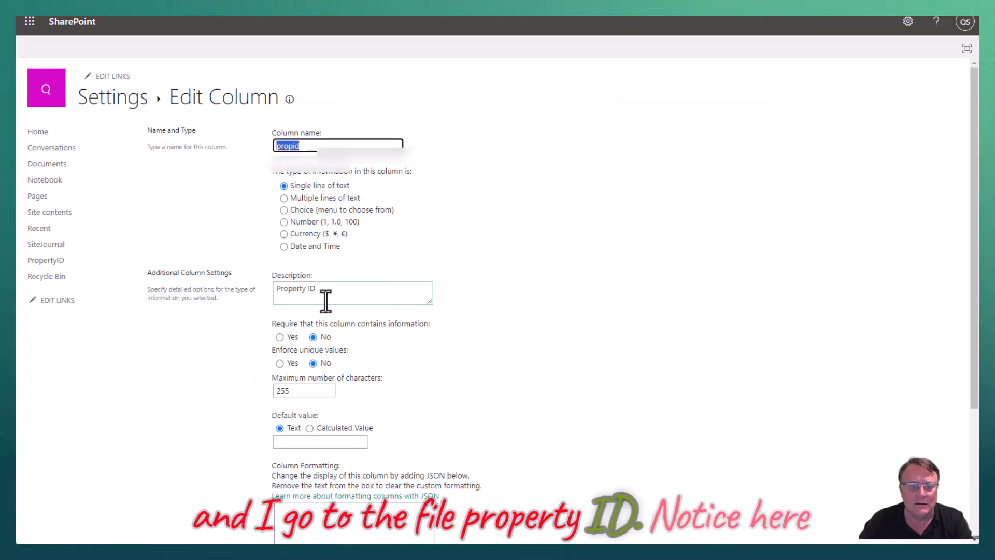
left_click_drag(324, 286, 257, 289)
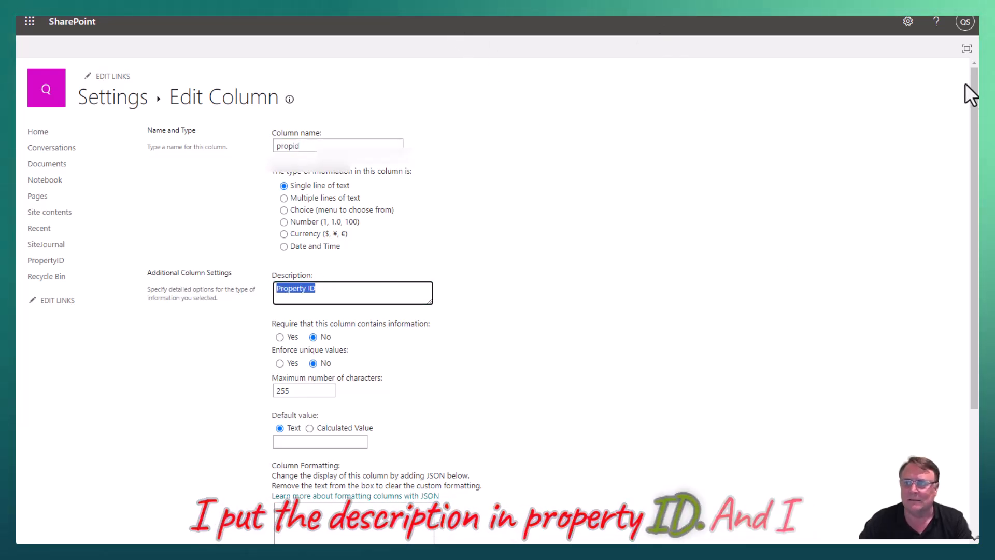
left_click(110, 99)
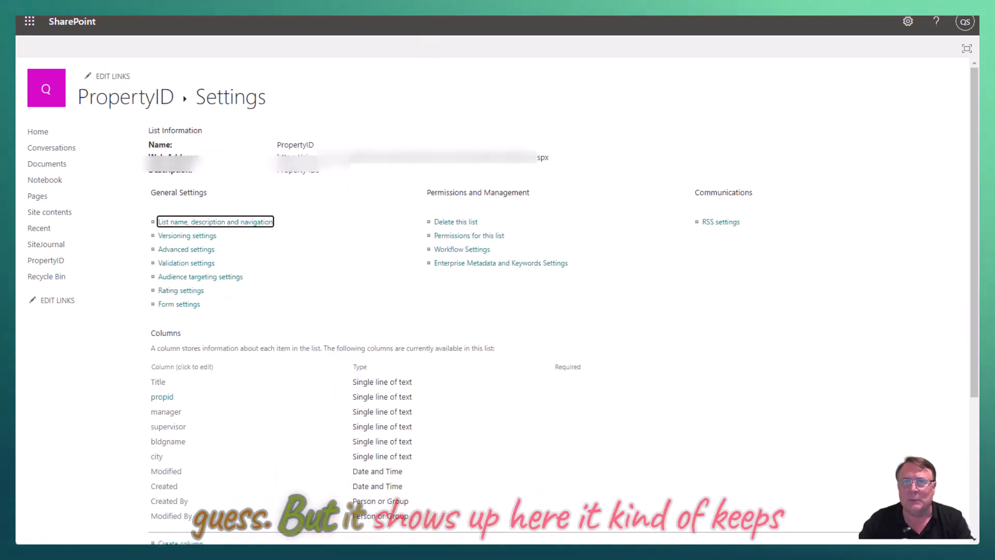
Switch to Power Automate and fill Propid with the propID dynamic value from the List rows present in a table action
key("ctrl+Tab")
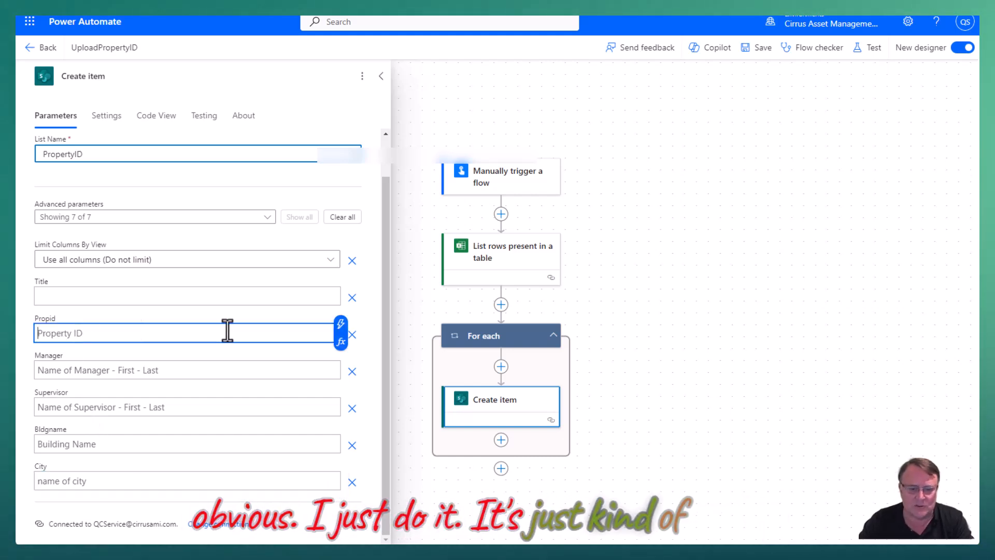
left_click(341, 325)
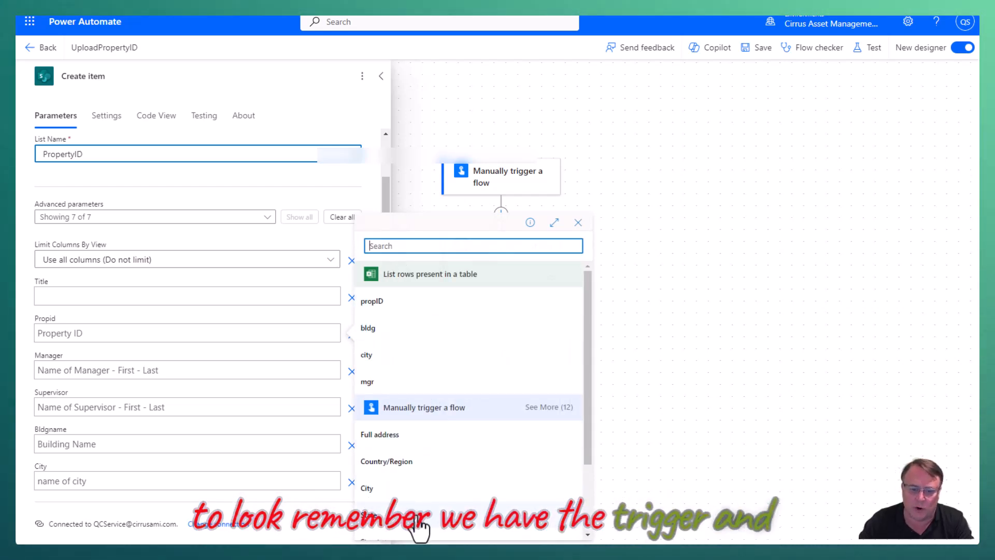
scroll(430, 487, "down", 2)
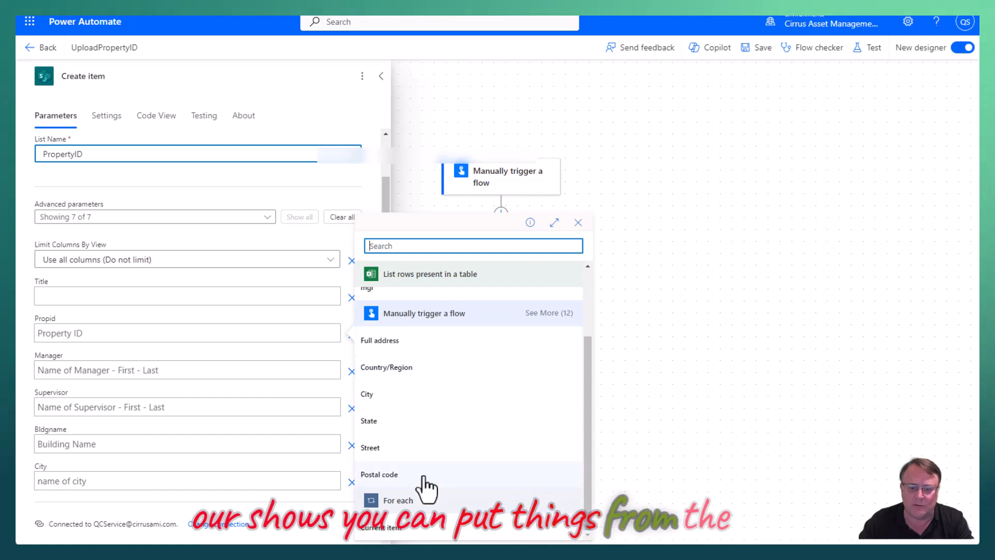
scroll(440, 435, "up", 2)
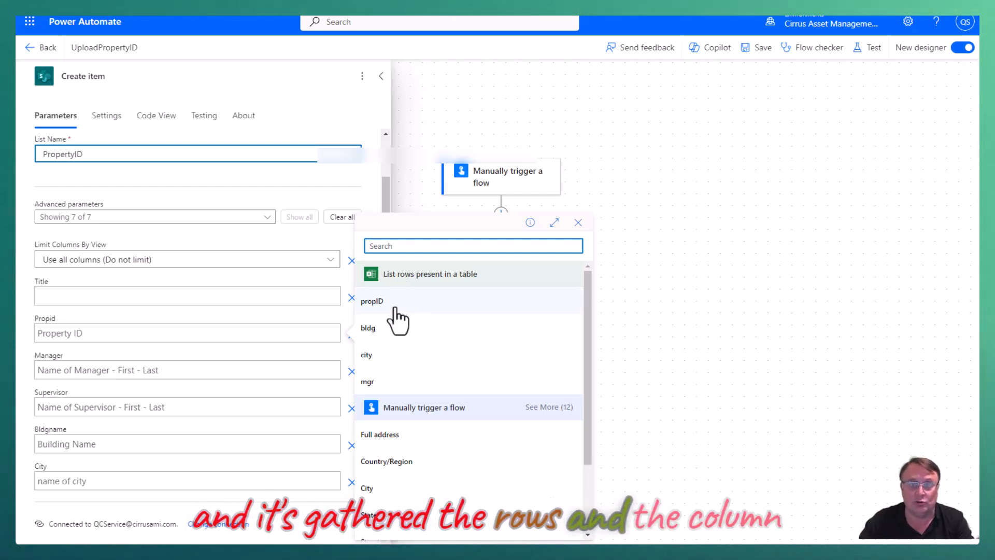
left_click(372, 301)
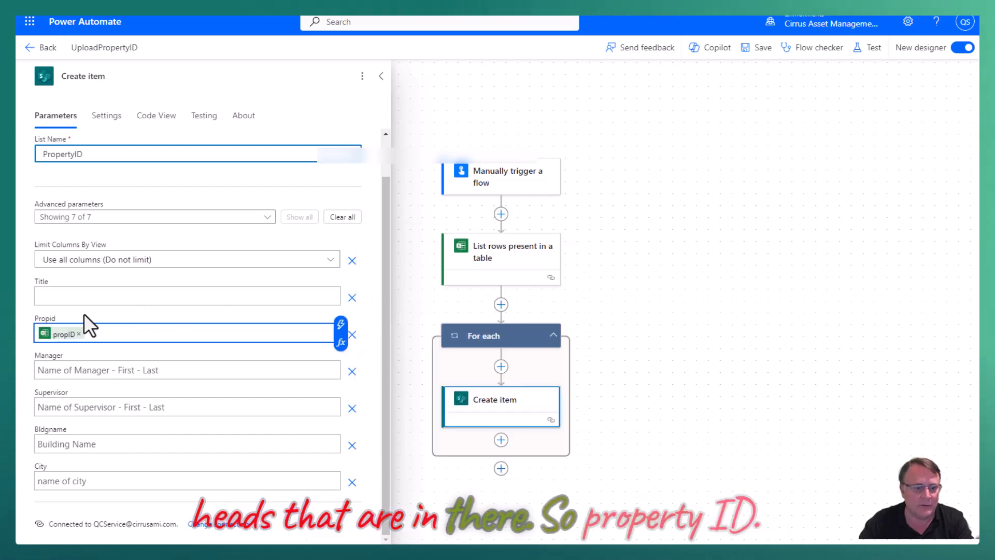
Fill Manager with mgr, Bldgname with bldg and City with city from the Excel table's dynamic values, and close the Create item settings
left_click(71, 370)
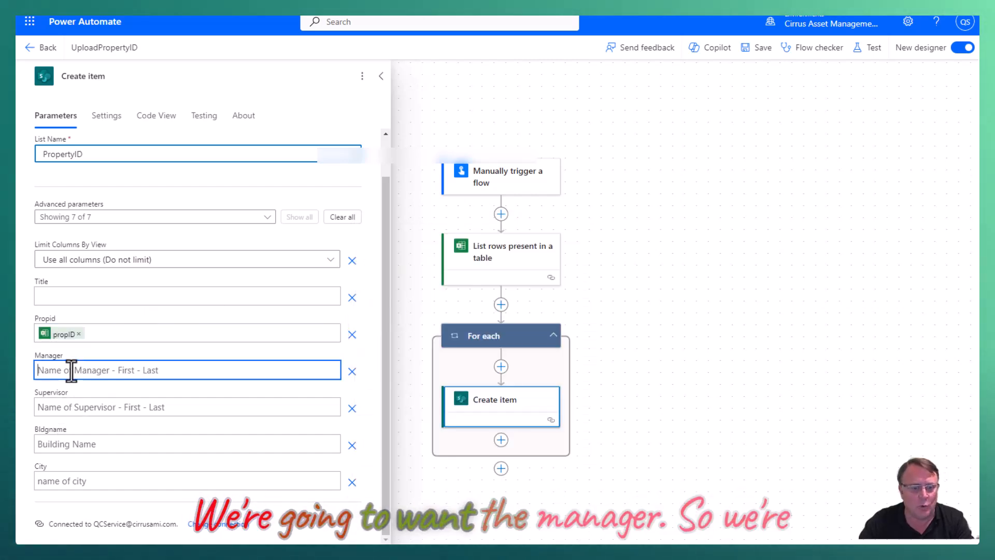
left_click(339, 359)
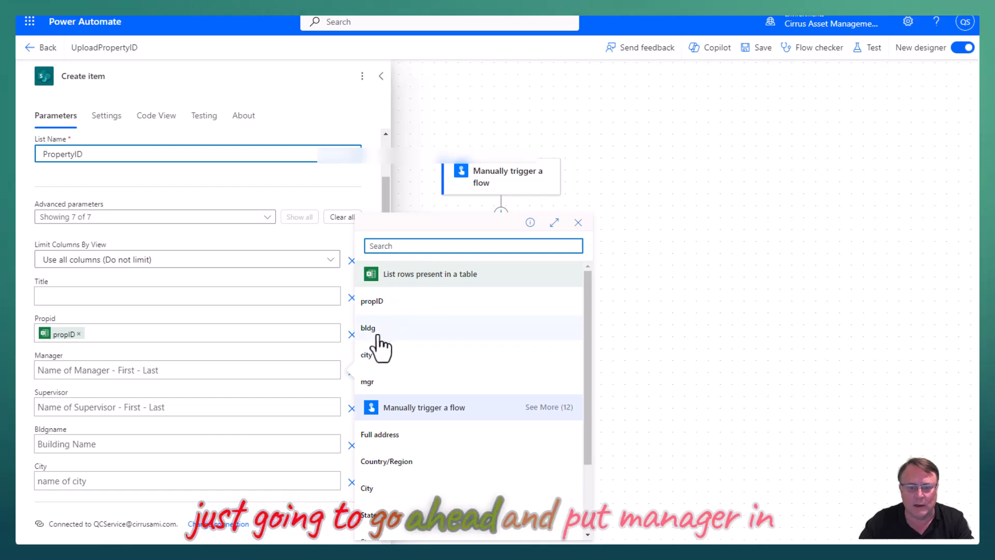
left_click(374, 383)
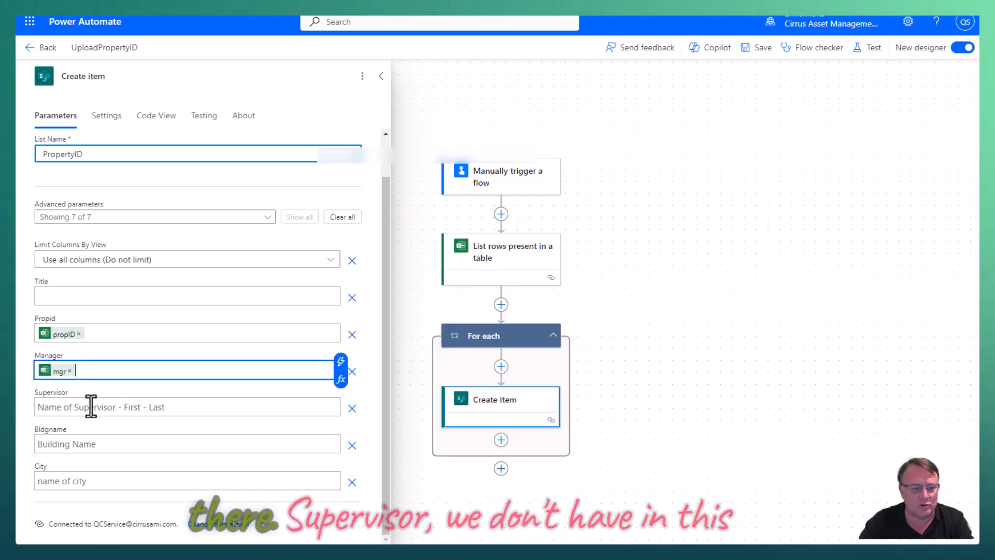
left_click(53, 444)
left_click(344, 444)
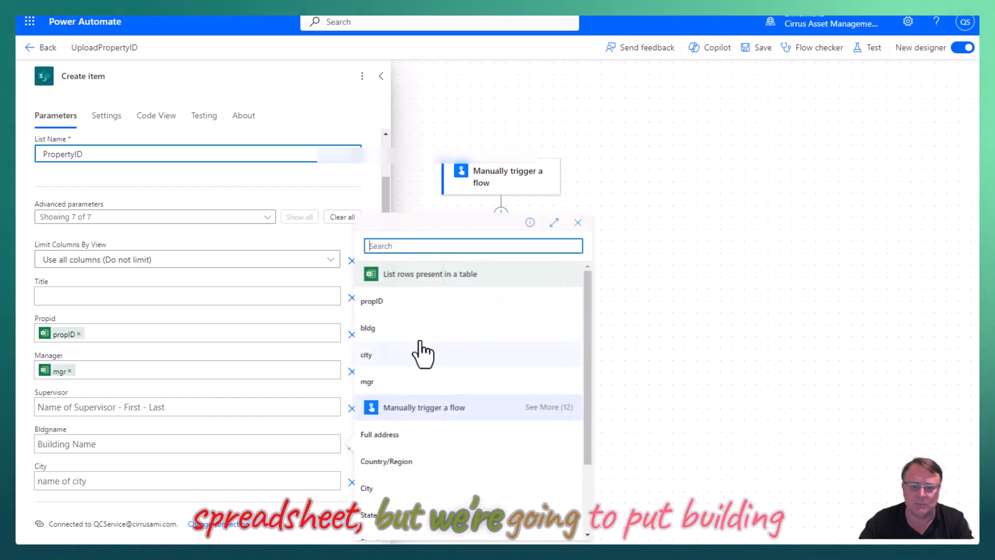
left_click(382, 329)
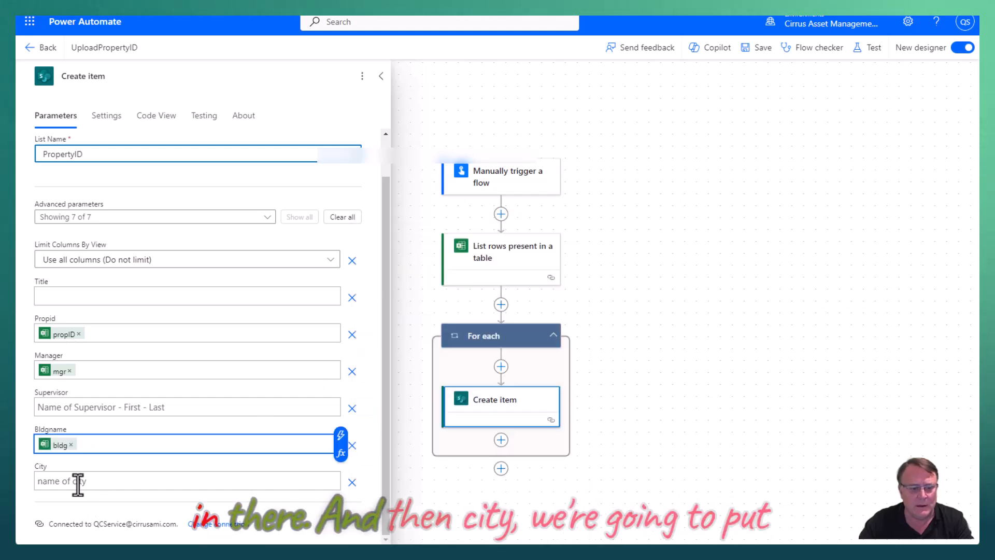
left_click(78, 482)
left_click(341, 472)
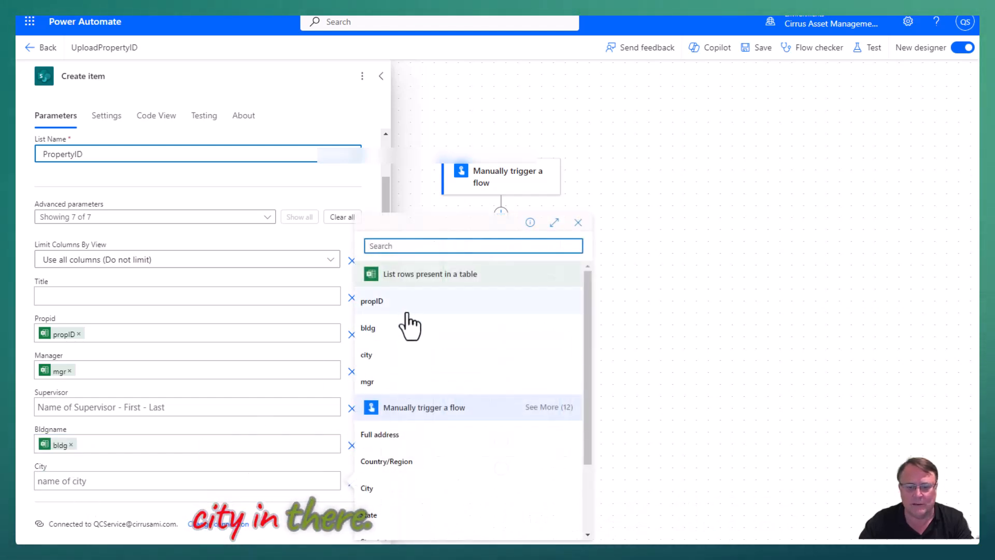
left_click(384, 355)
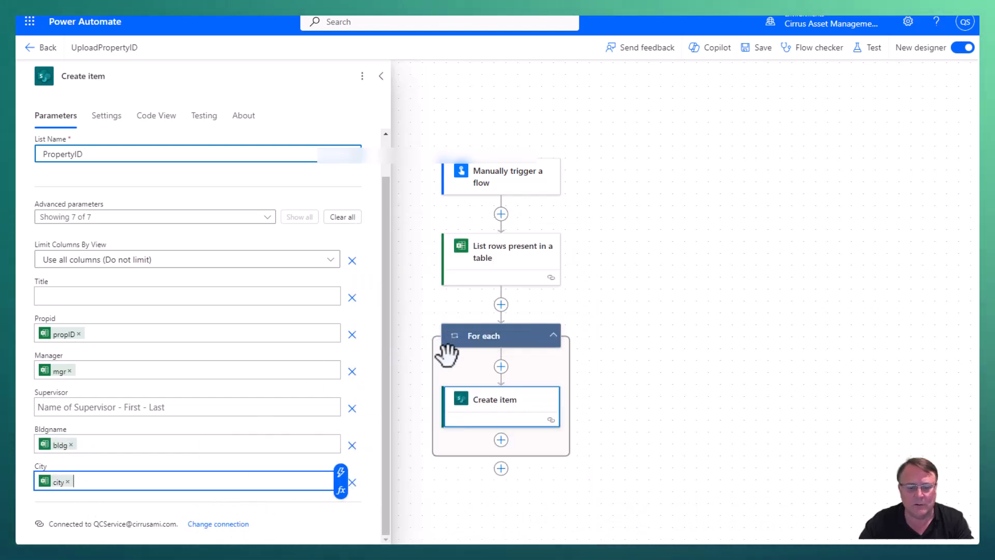
left_click(672, 314)
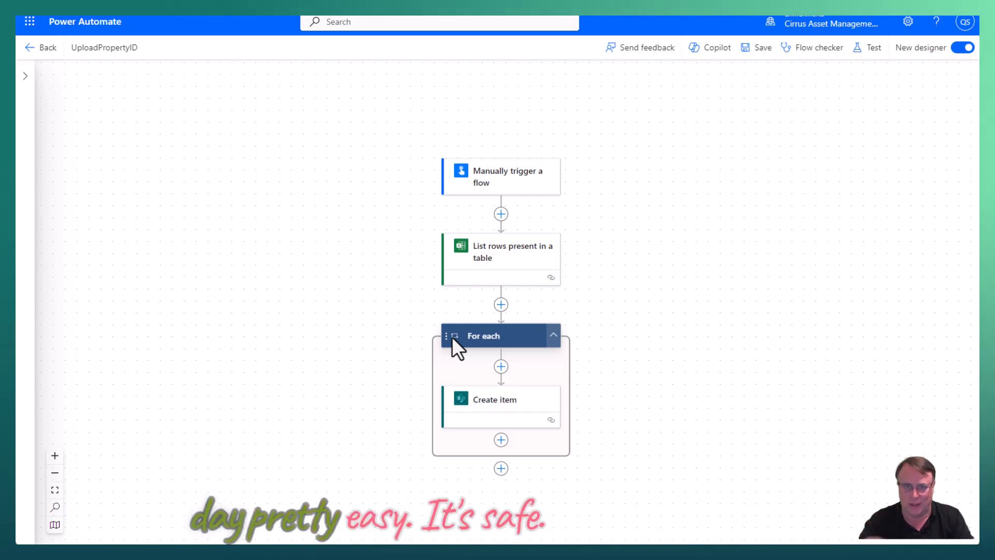
Save the UploadPropertyID flow and start a test of it with the Manually option
left_click(757, 49)
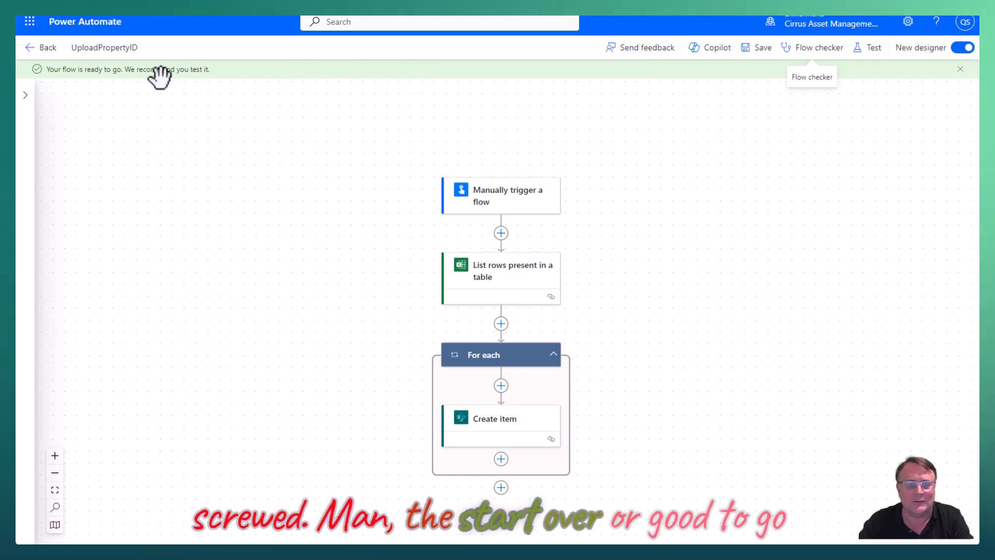
left_click(960, 69)
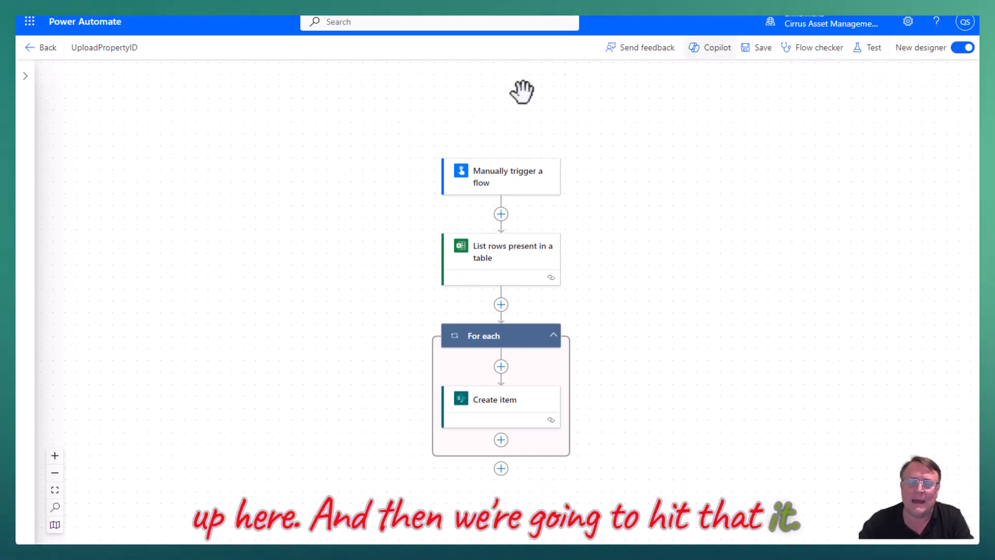
left_click(871, 57)
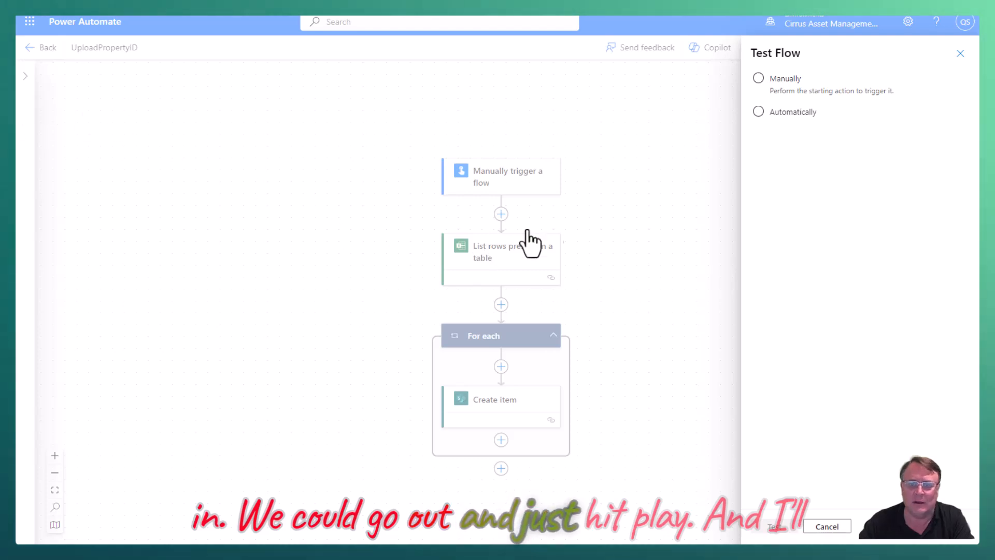
left_click(759, 78)
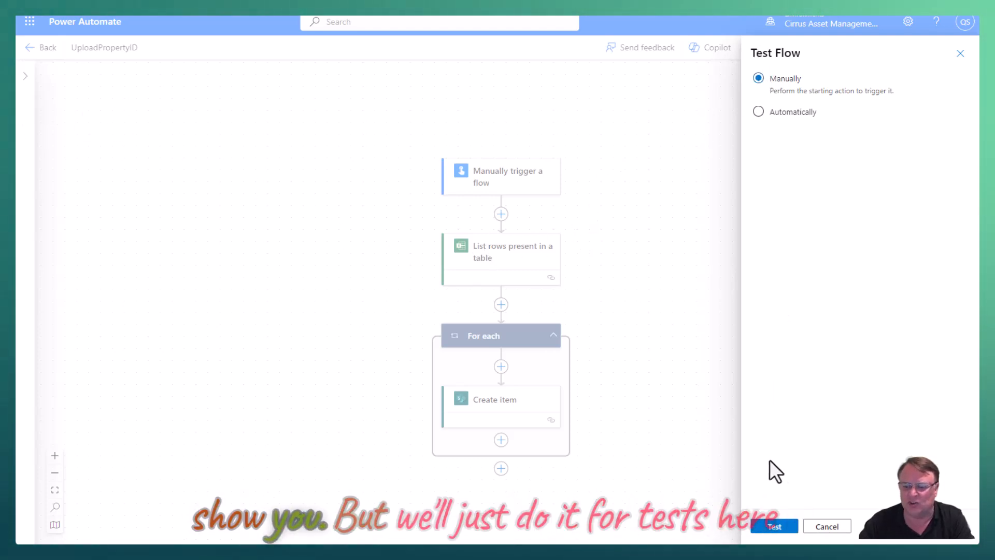
left_click(787, 527)
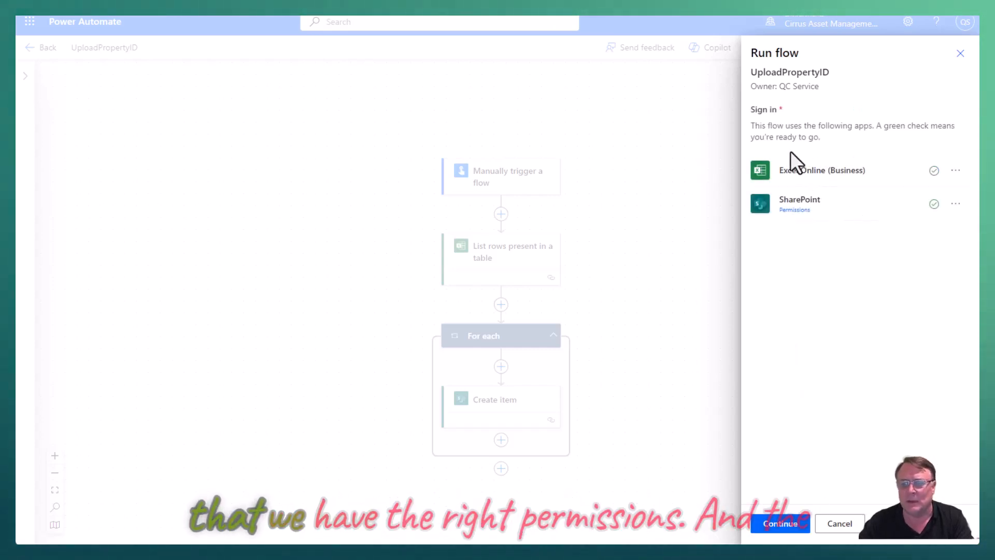
Check the Excel Online (Business) connection choices, run the flow and close the run confirmation
left_click(955, 171)
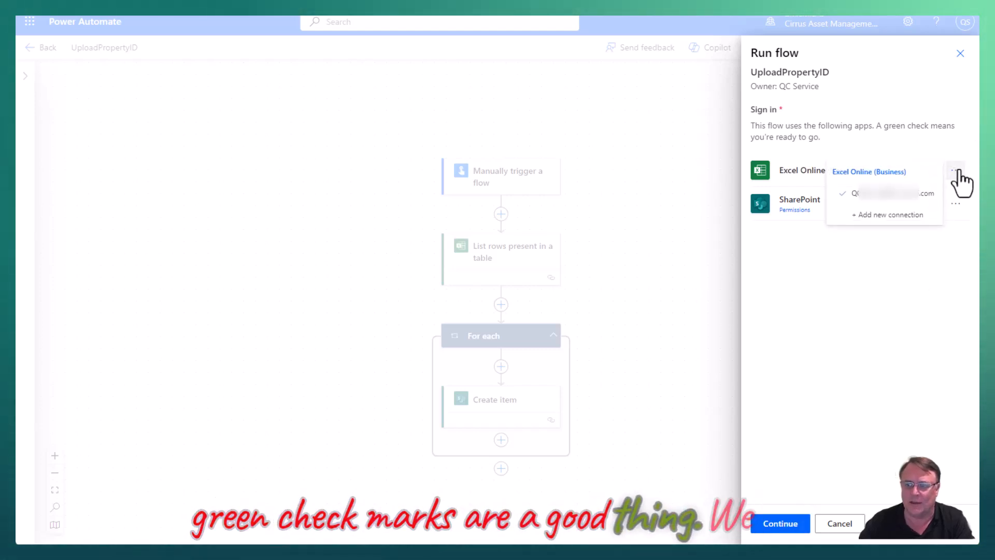
left_click(964, 289)
left_click(775, 526)
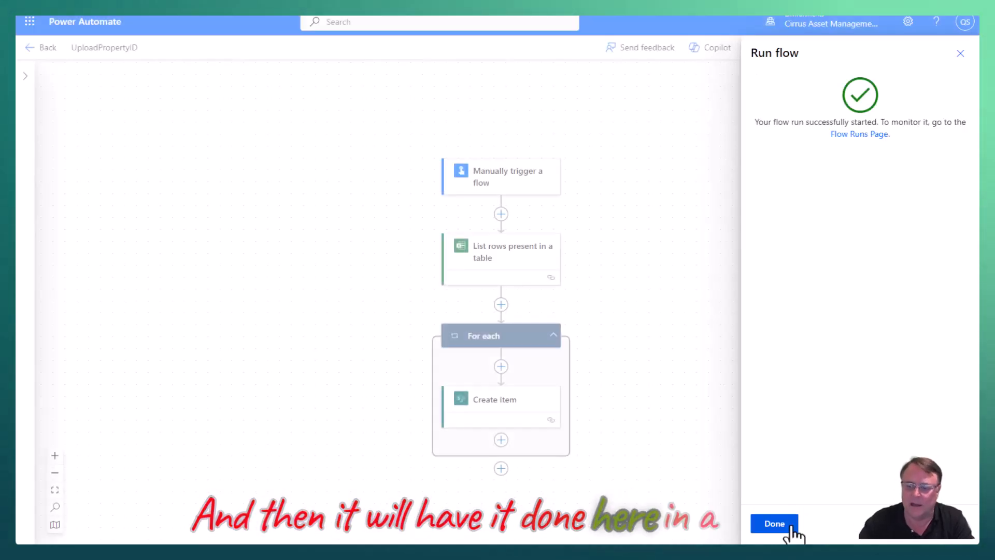
left_click(775, 525)
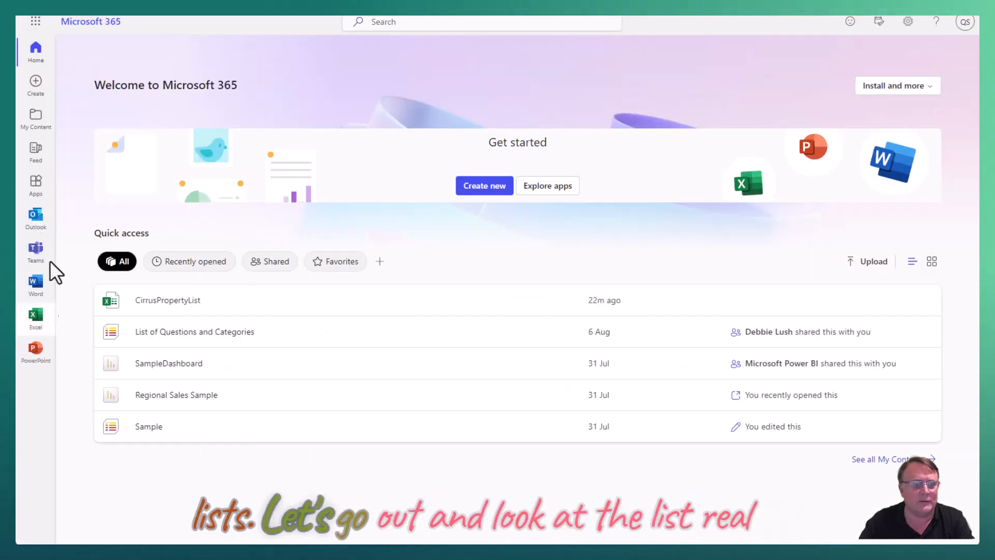
Switch from Microsoft 365 to Microsoft Lists and open the PropertyID list to check the uploaded rows
left_click(35, 22)
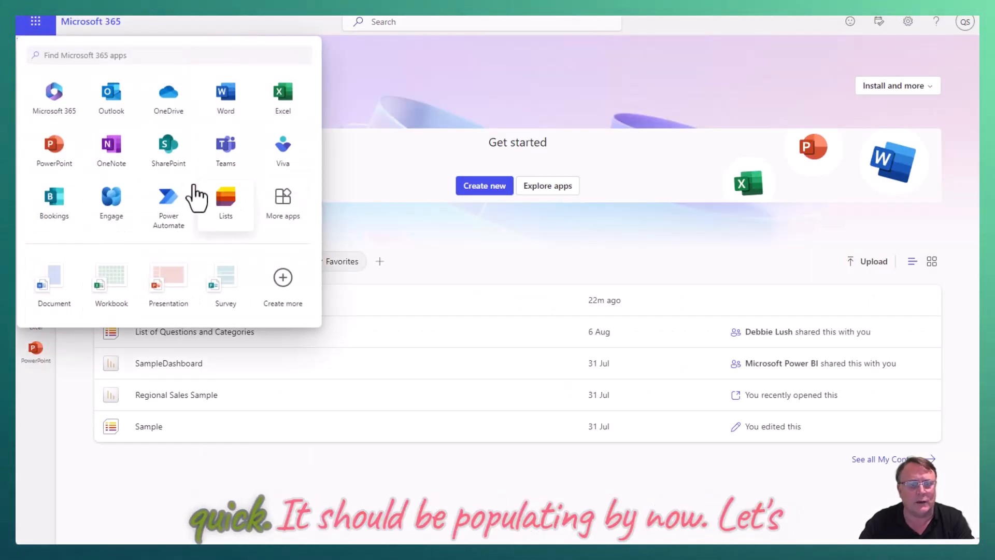
left_click(228, 203)
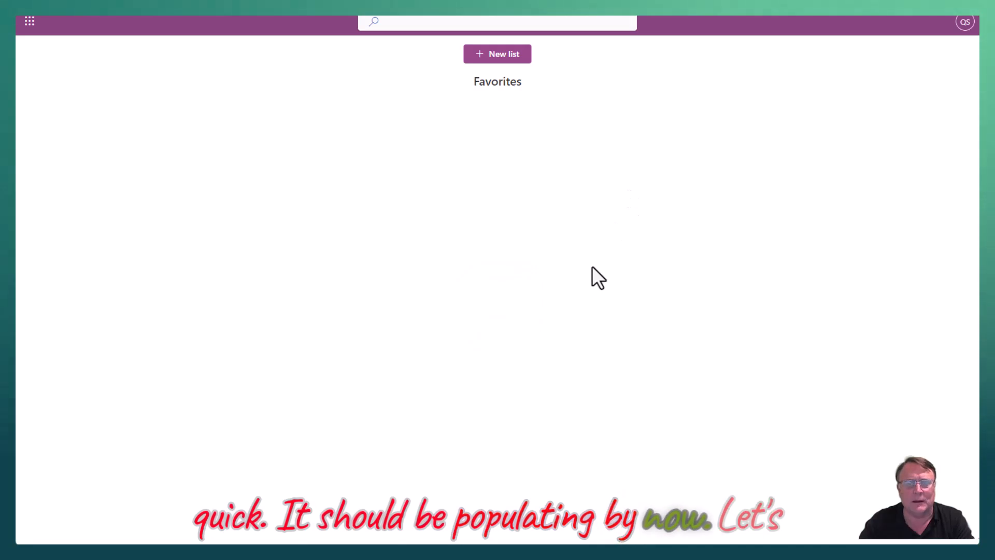
left_click(240, 255)
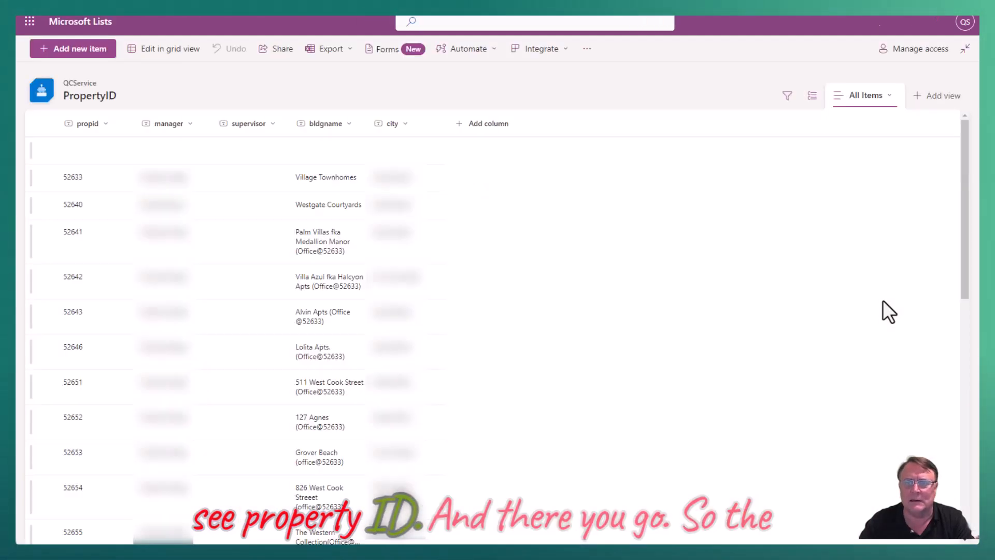